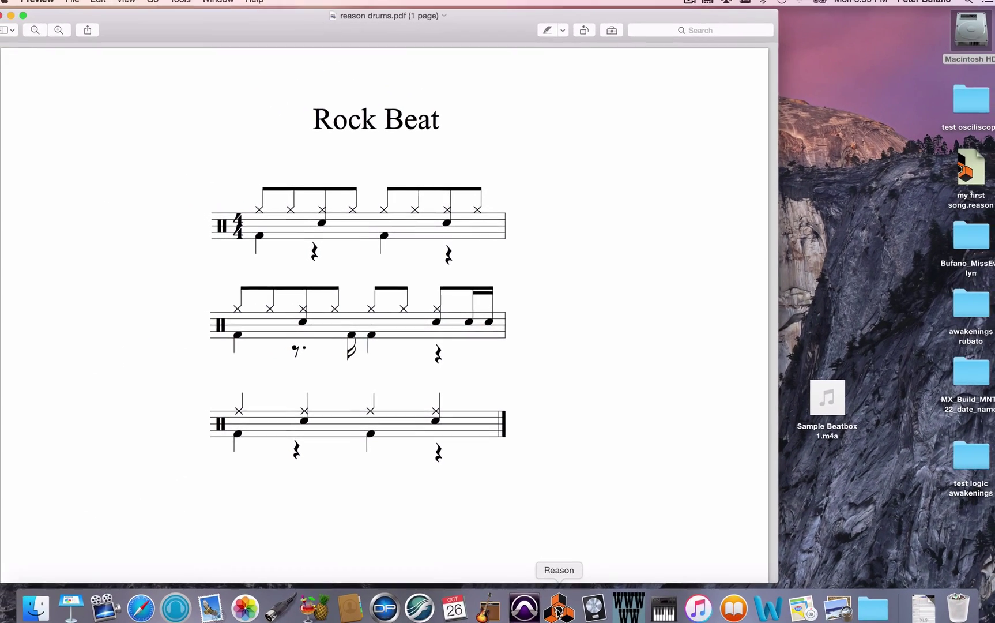
# - Launch Reason in demo mode and enlarge the rack area above the sequencer
pyautogui.click(568, 622)
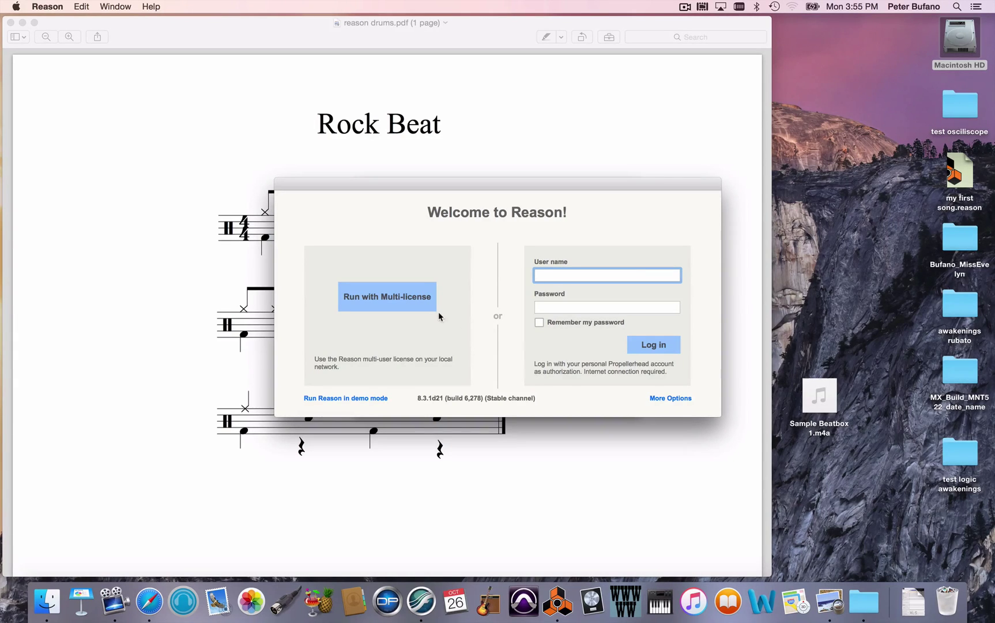
pyautogui.click(374, 398)
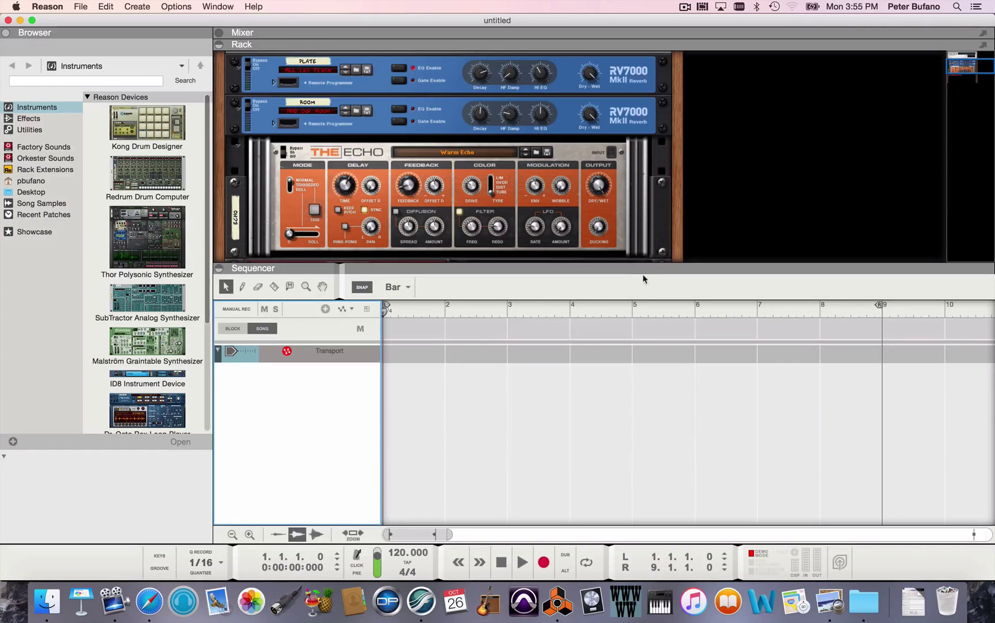
pyautogui.moveTo(643, 265); pyautogui.dragTo(644, 345)
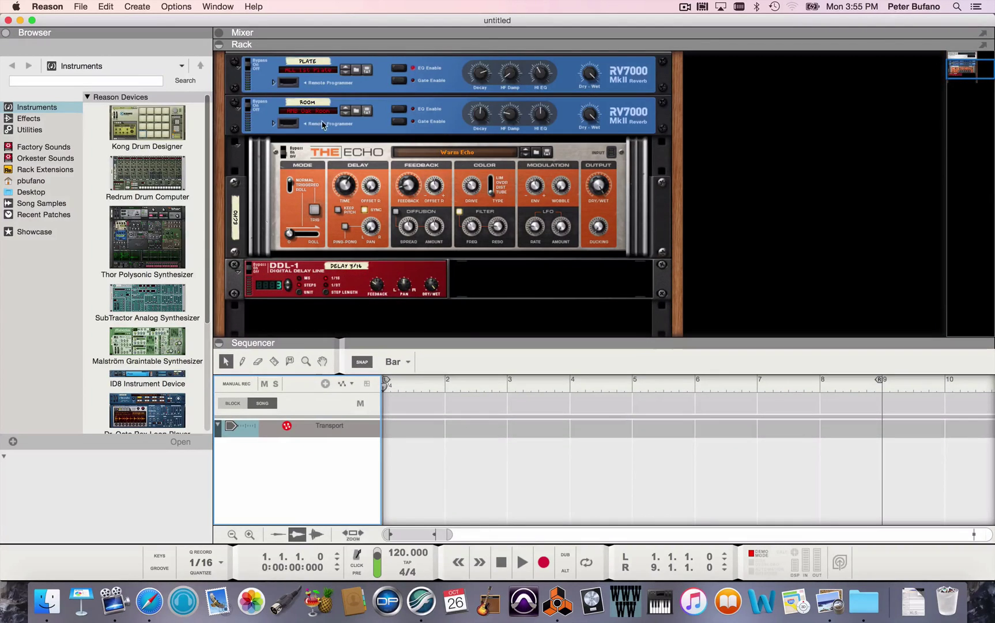
# - Save the song to the Desktop as Drum Beats in Reason Song File format
pyautogui.click(78, 6)
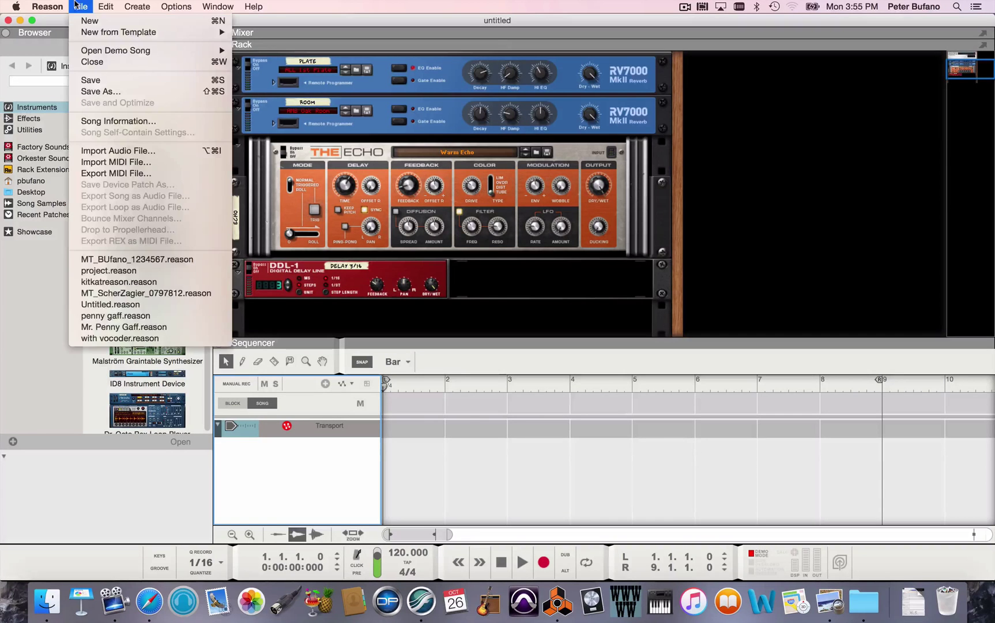
pyautogui.click(96, 92)
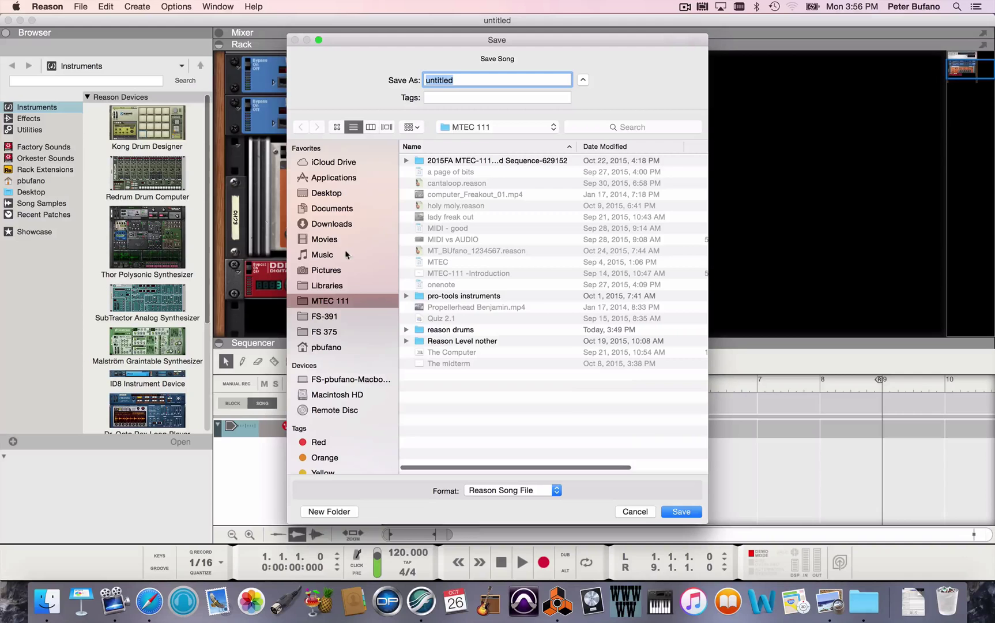
pyautogui.click(334, 194)
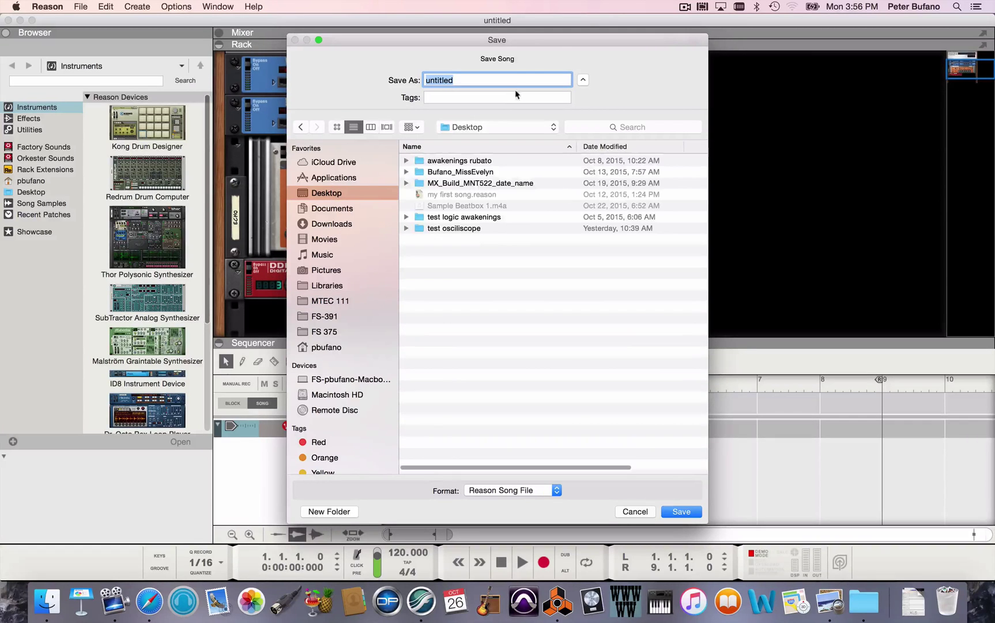
pyautogui.write('Dr')
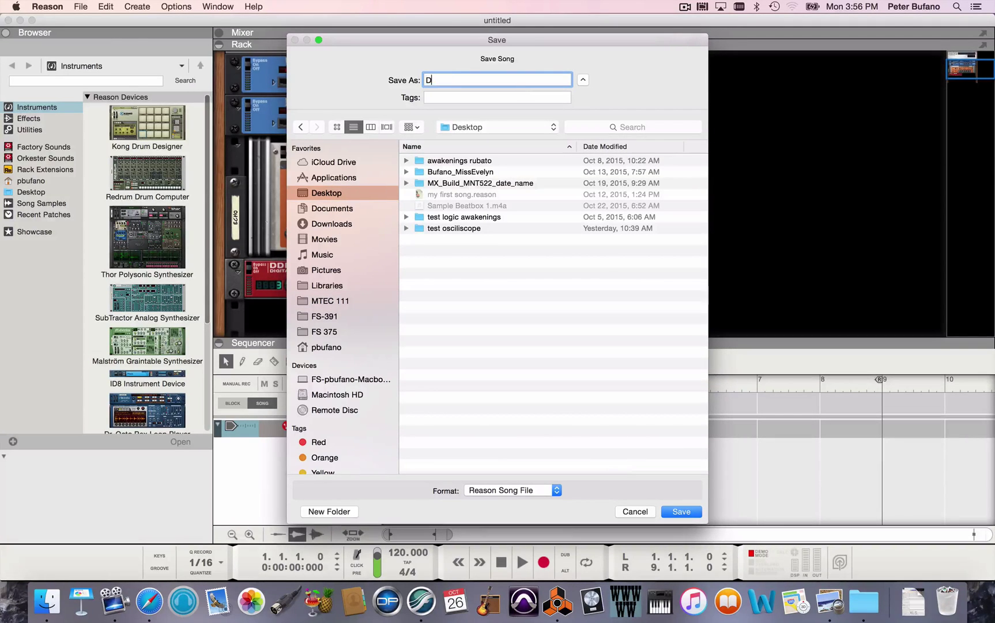
pyautogui.write('um Beats')
pyautogui.click(679, 512)
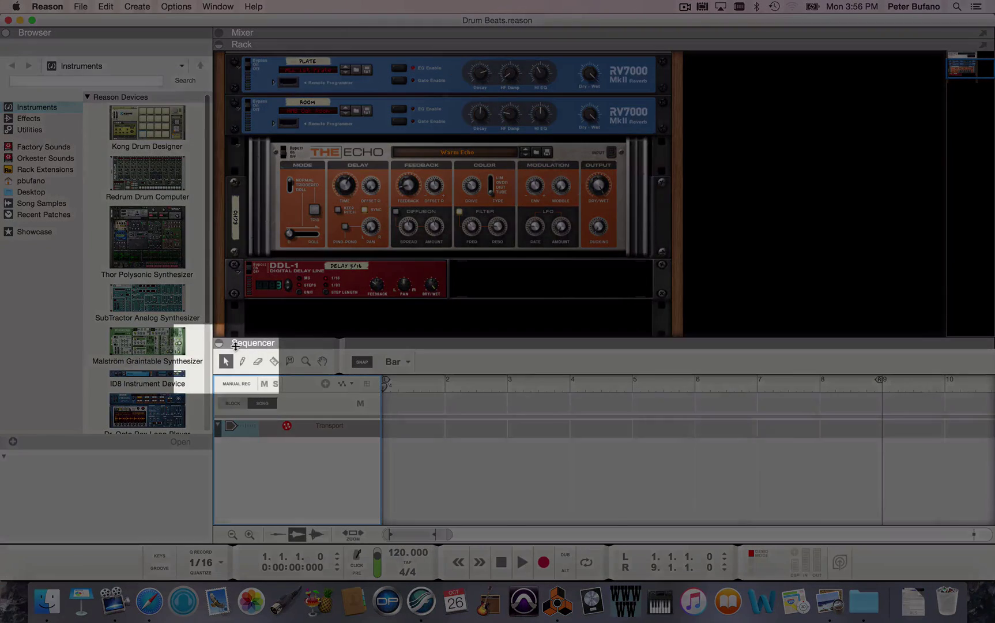
# - Collapse the sequencer and delete the DDL-1 delay, The Echo and both RV7000 reverbs from the rack
pyautogui.click(219, 343)
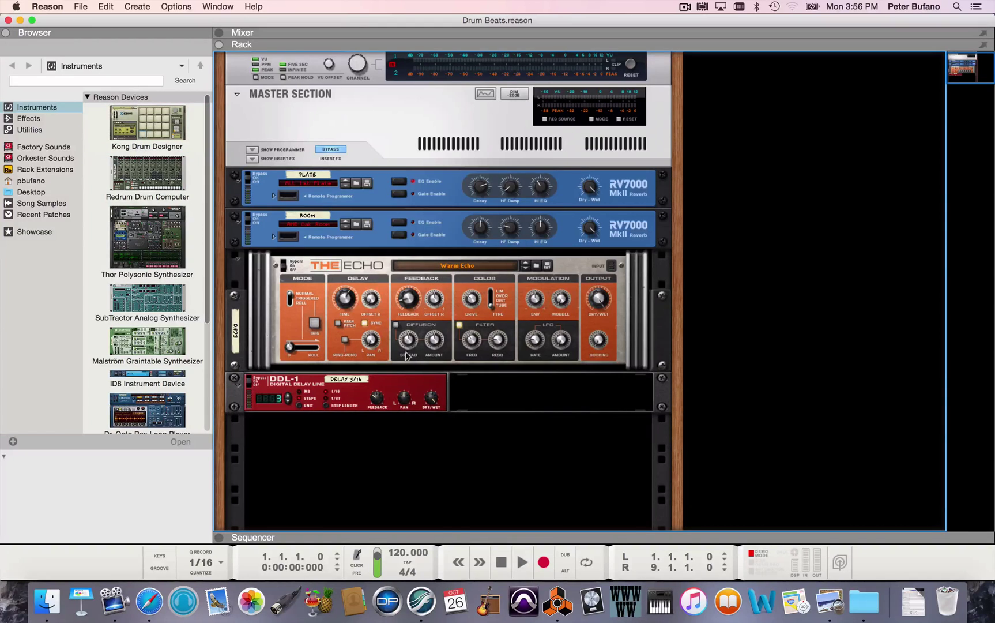
pyautogui.click(429, 387)
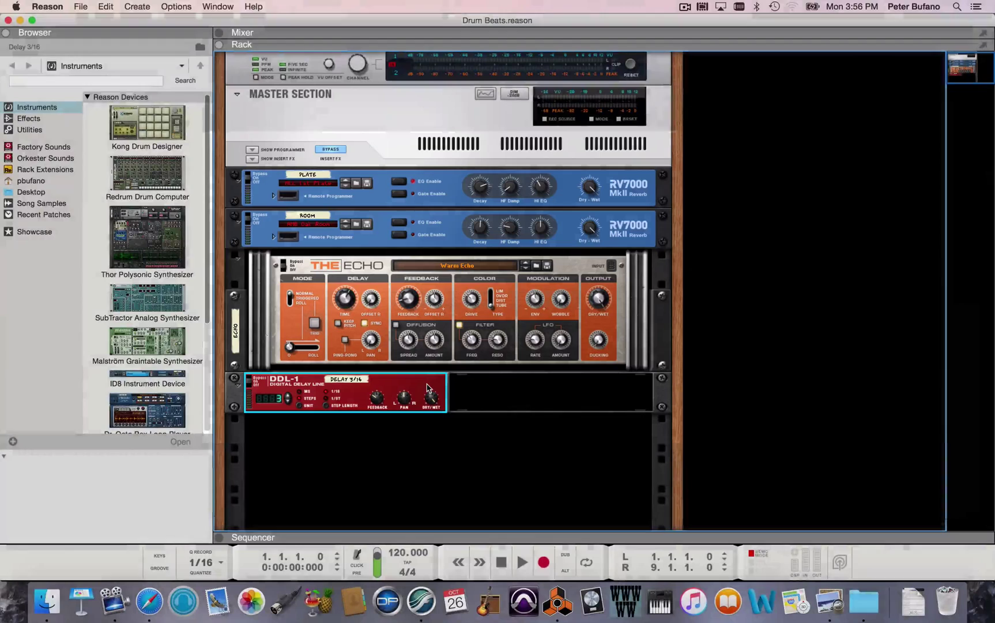
pyautogui.press('Delete')
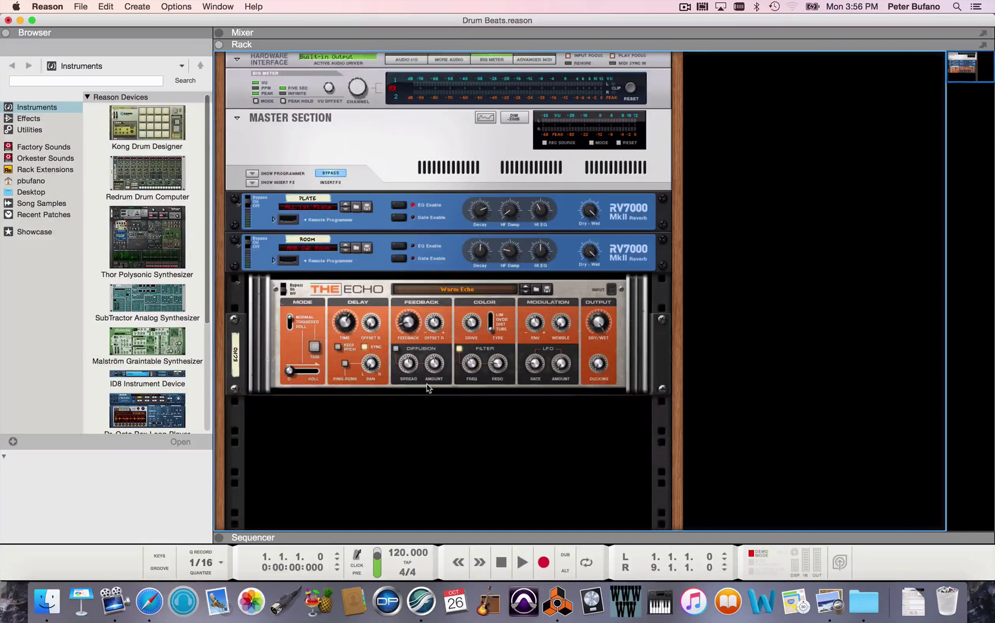
pyautogui.click(349, 288)
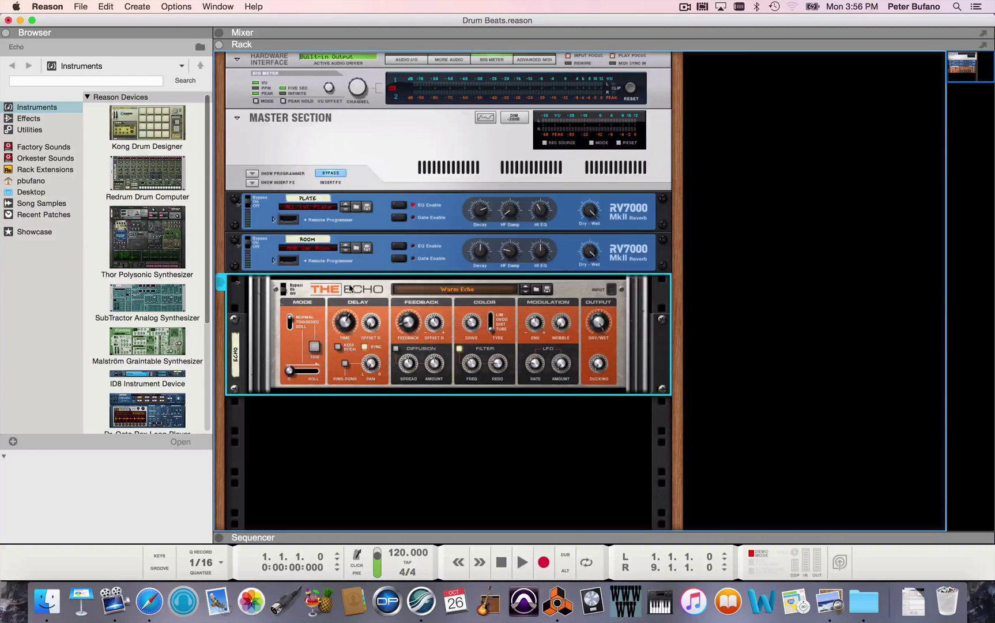
pyautogui.press('Delete')
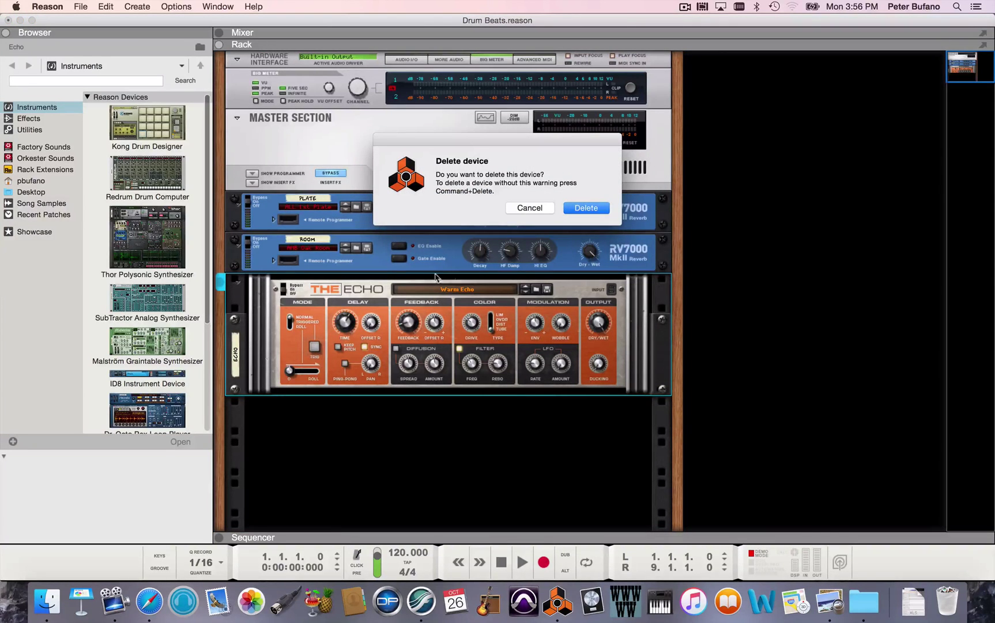
pyautogui.click(583, 208)
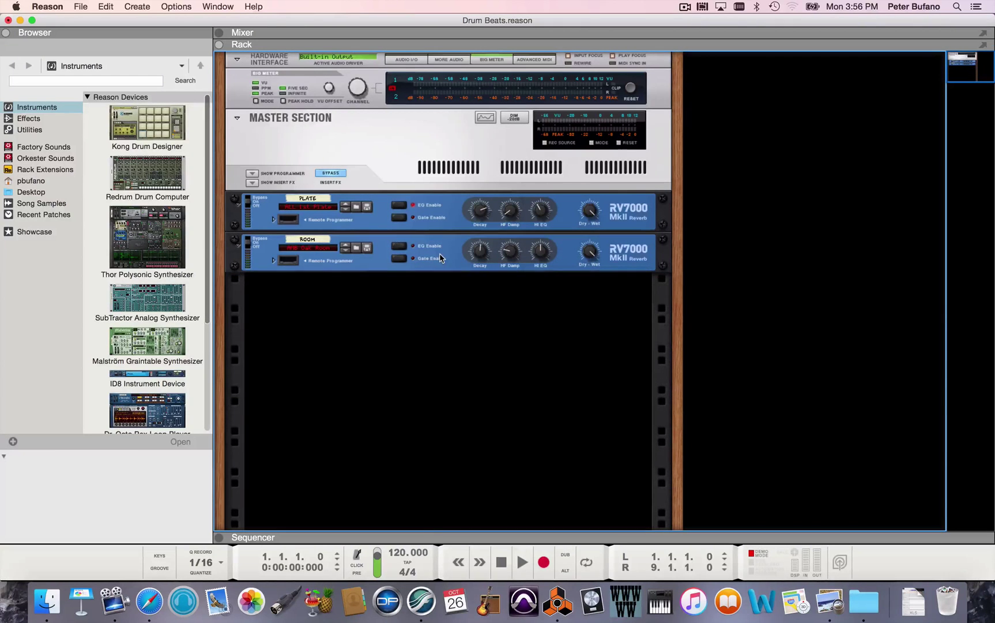
pyautogui.click(439, 254)
pyautogui.keyDown('shift'); pyautogui.click(453, 223); pyautogui.keyUp('shift')
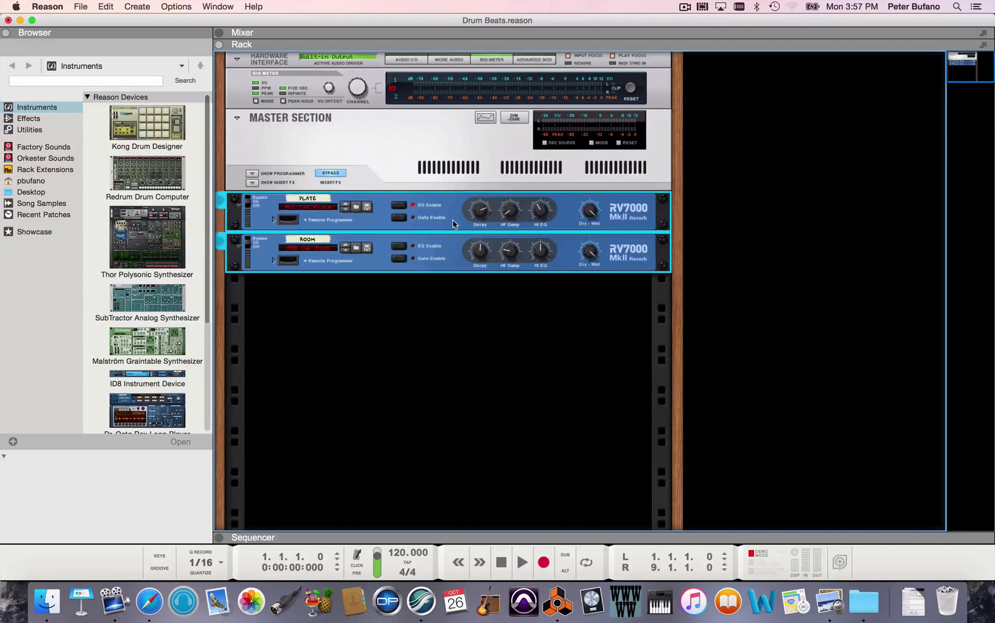
pyautogui.press('BackSpace')
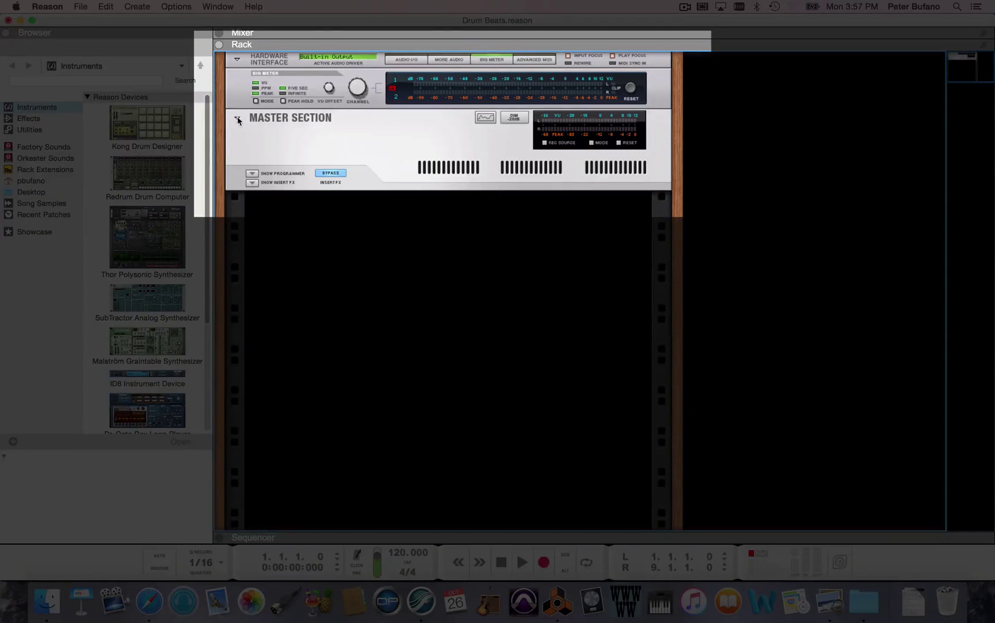
# - Fold the Master Section and Hardware Interface, and add a Redrum Drum Computer to the rack below them
pyautogui.click(237, 117)
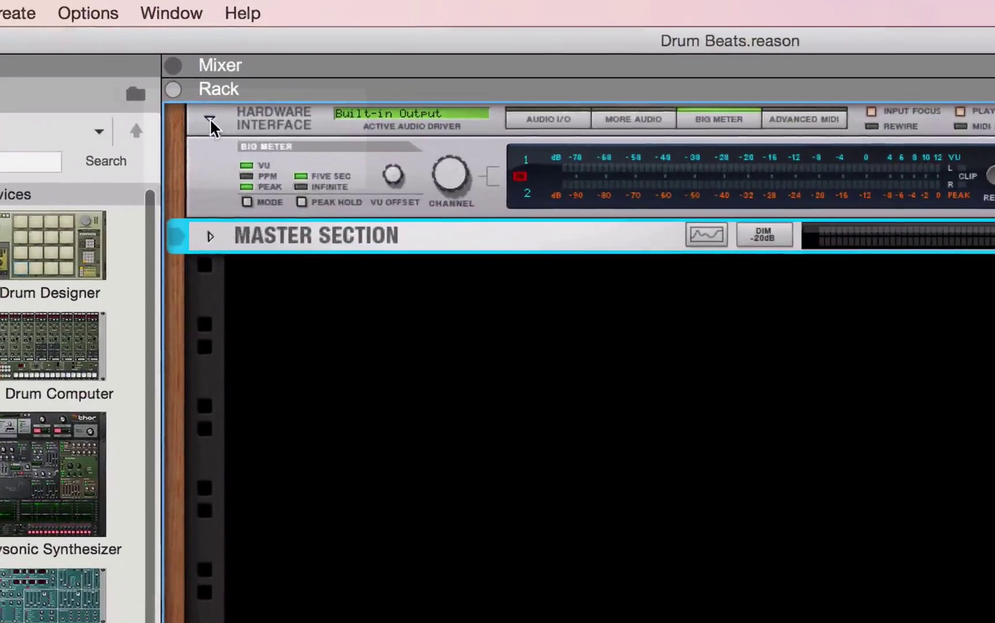
pyautogui.click(237, 62)
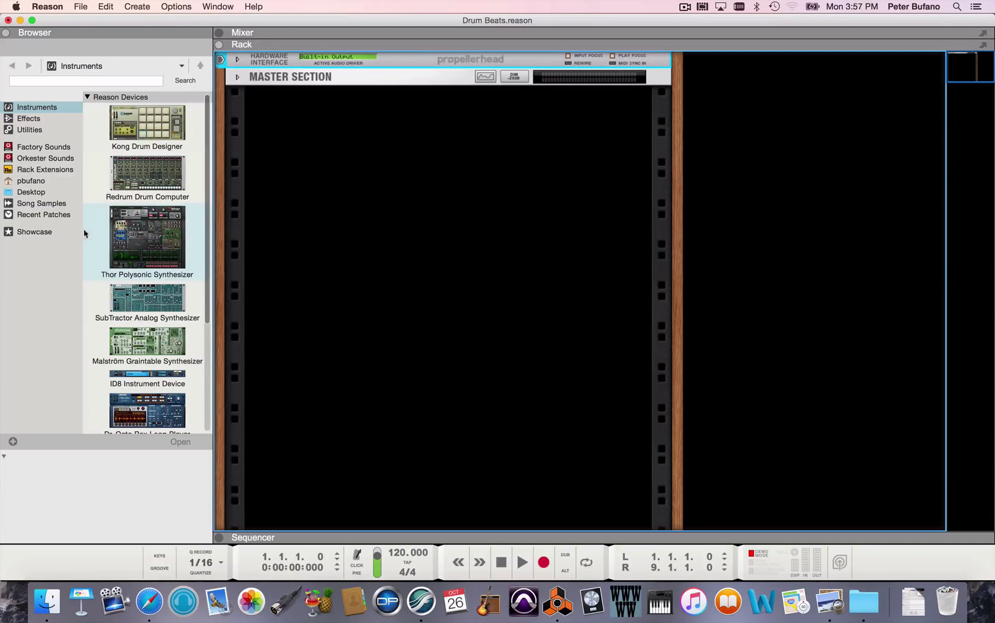
pyautogui.scroll(-3, 94, 287)
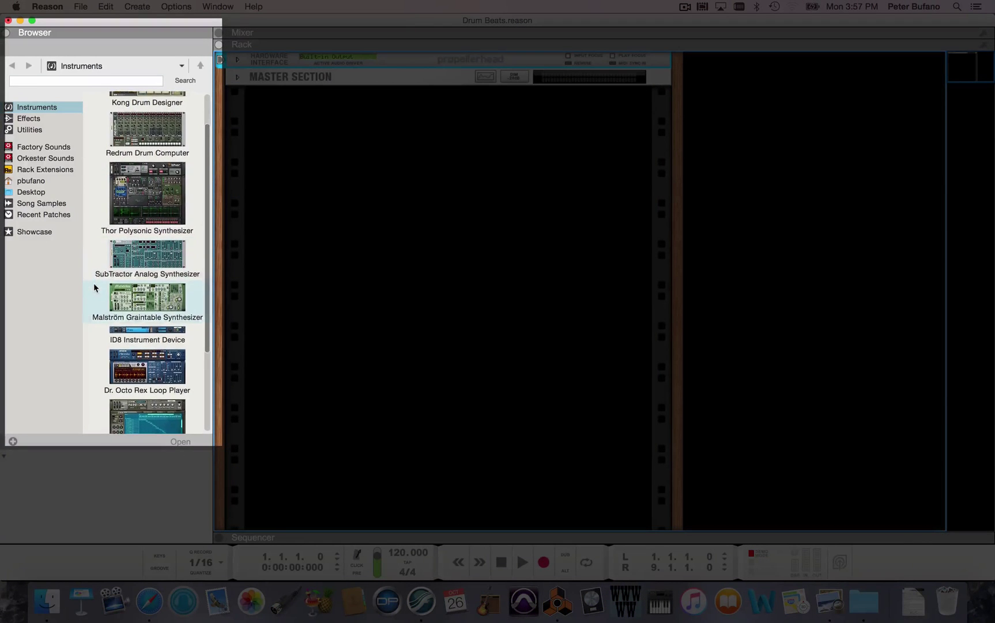
pyautogui.scroll(2, 94, 287)
pyautogui.scroll(1, 93, 282)
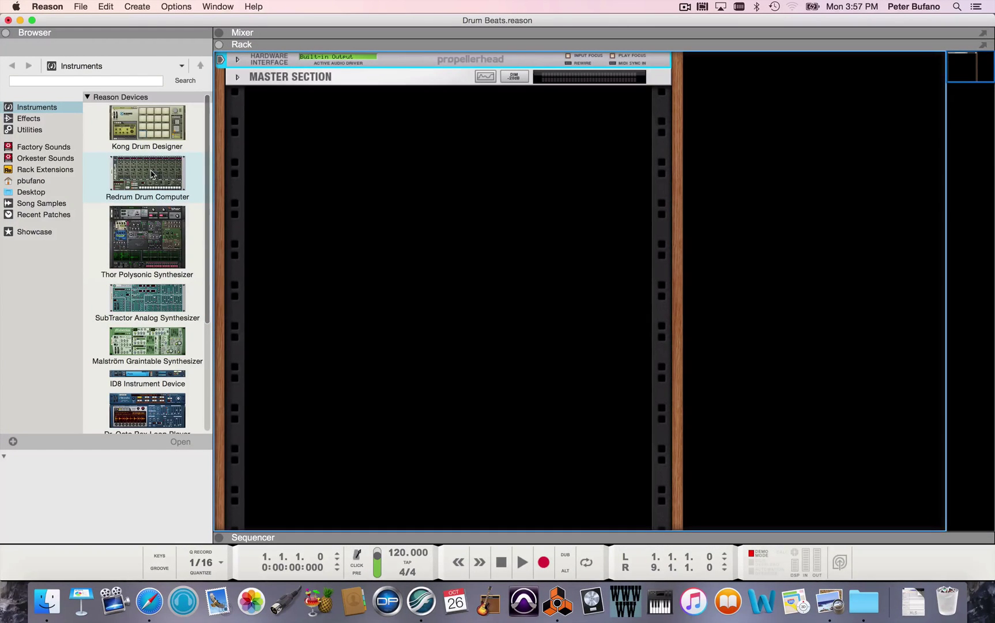
pyautogui.moveTo(151, 175); pyautogui.dragTo(434, 196)
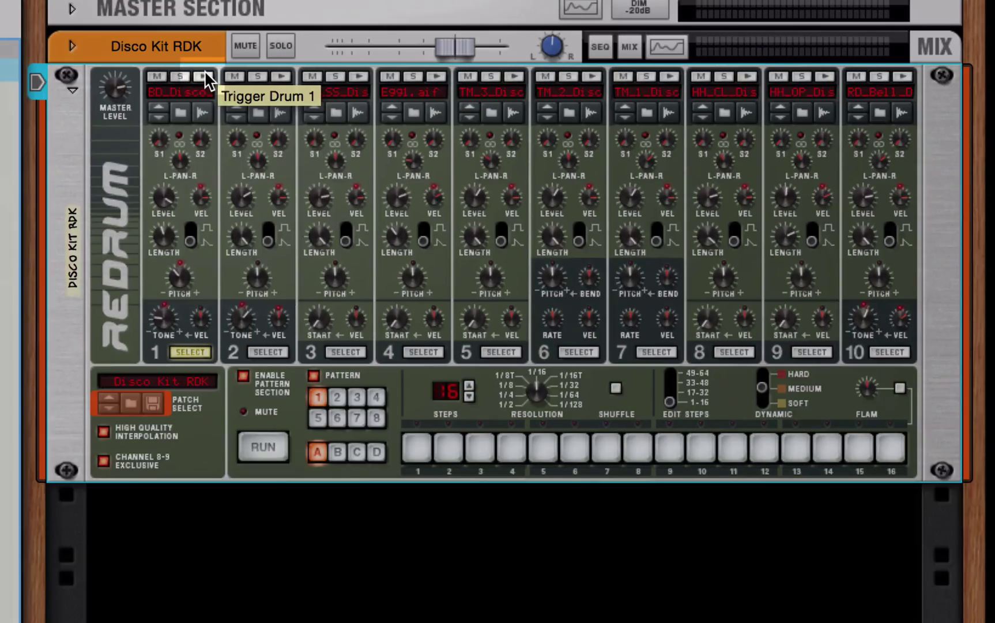
# - Audition all ten drum sounds of the Redrum's Disco Kit RDK, from drum 1 to drum 10
pyautogui.click(203, 76)
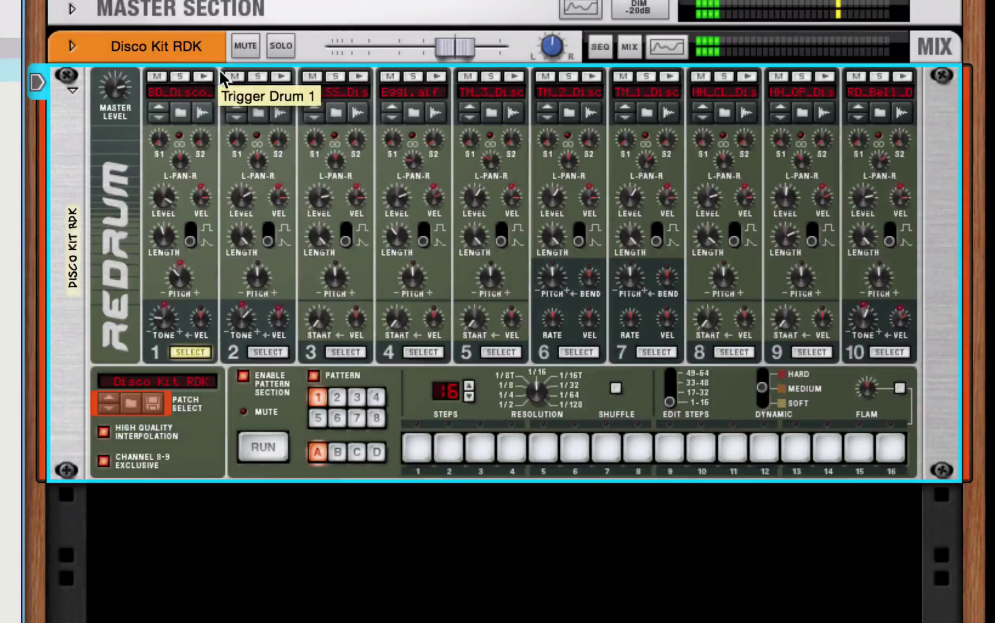
pyautogui.click(282, 79)
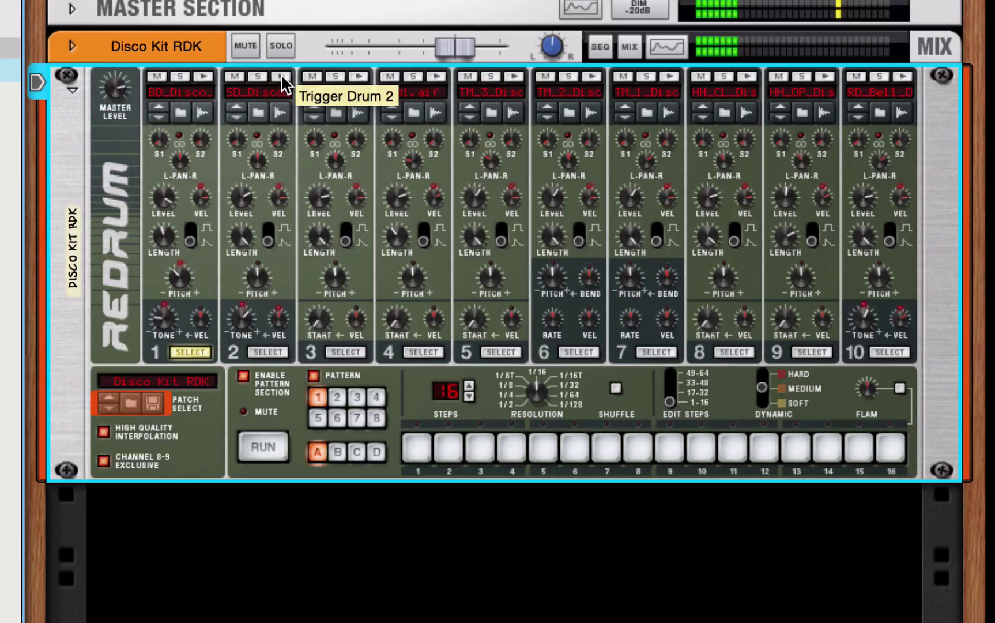
pyautogui.click(358, 76)
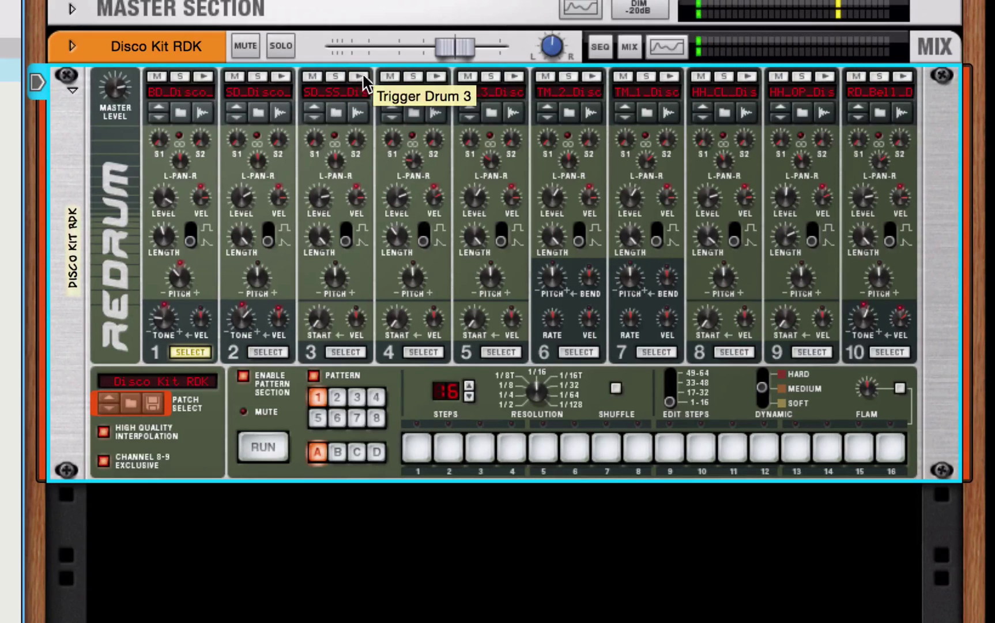
pyautogui.click(437, 78)
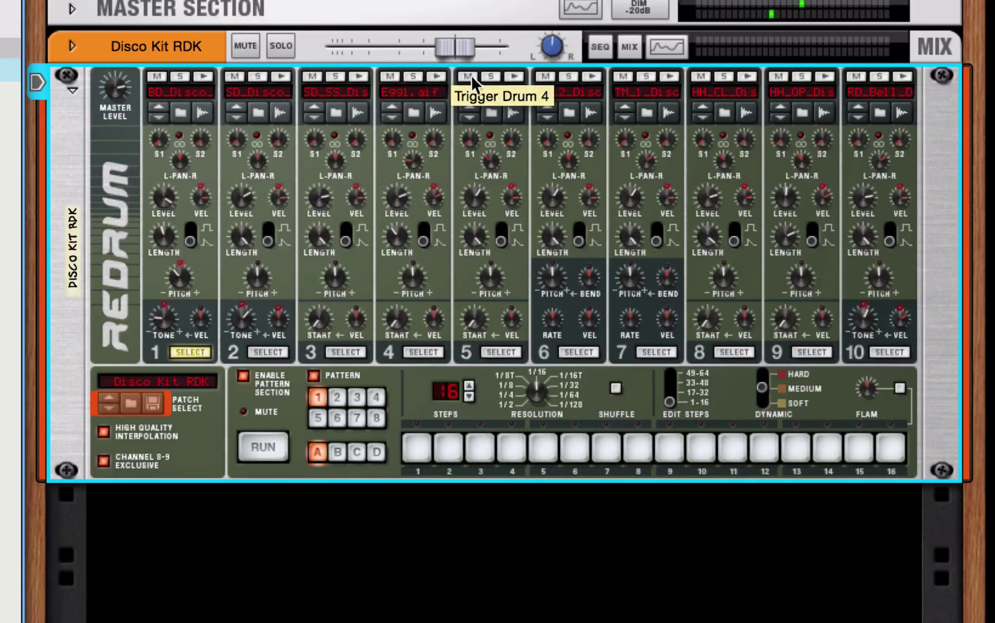
pyautogui.click(515, 78)
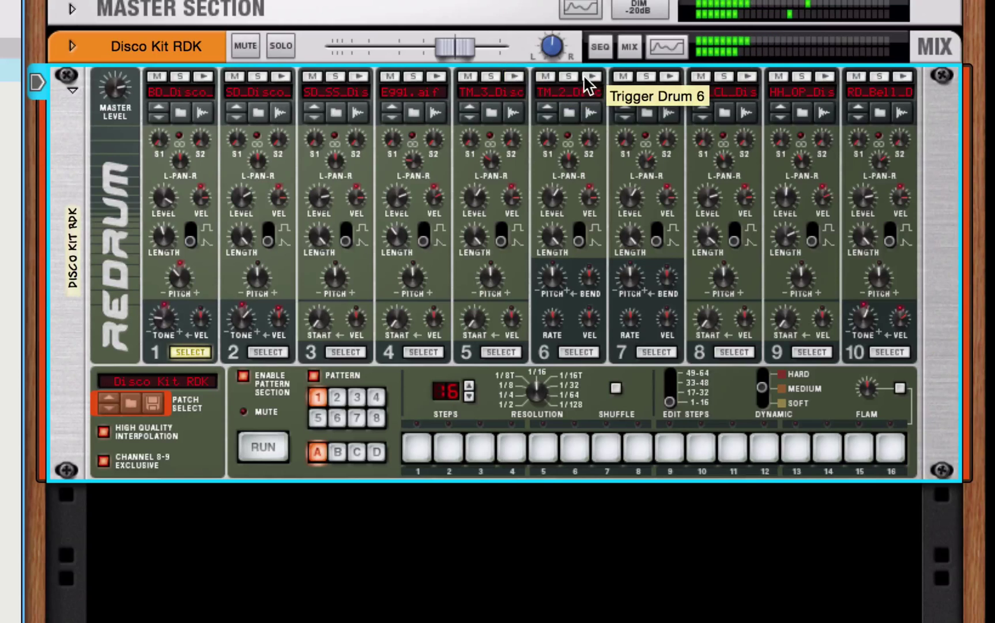
pyautogui.click(592, 78)
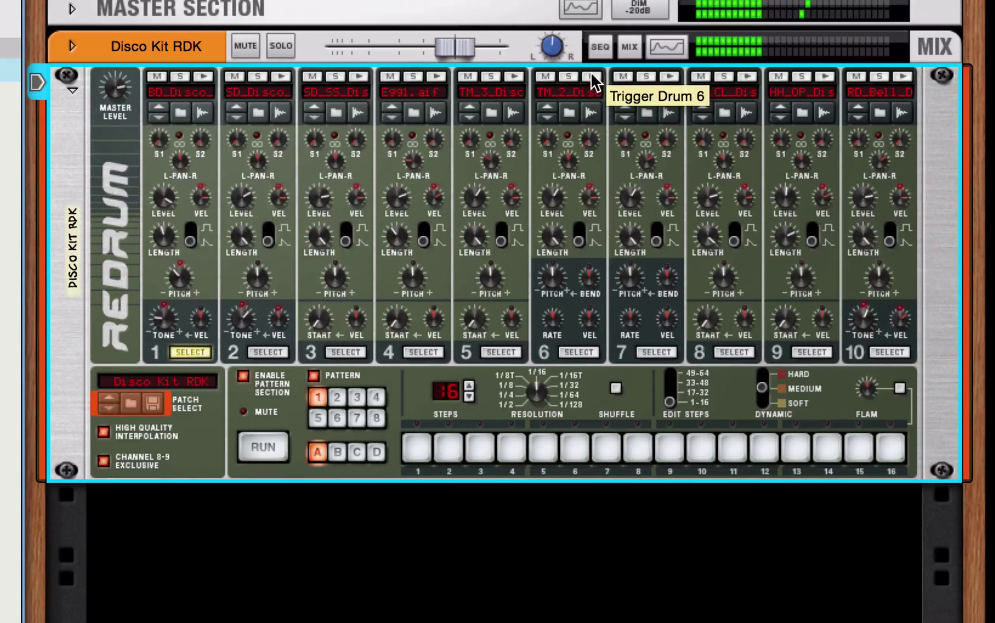
pyautogui.click(668, 77)
pyautogui.click(745, 80)
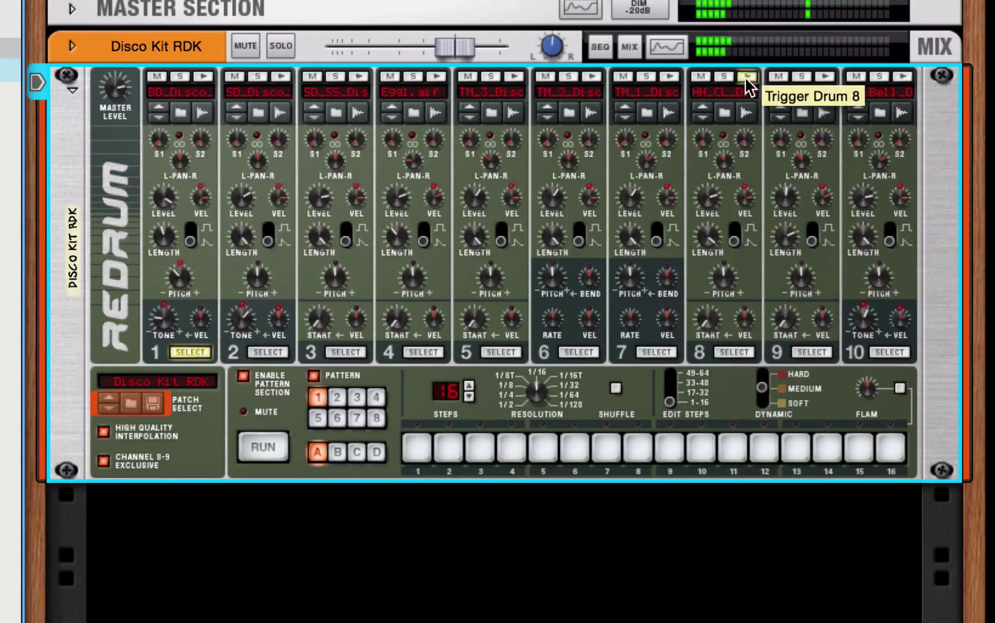
pyautogui.click(824, 76)
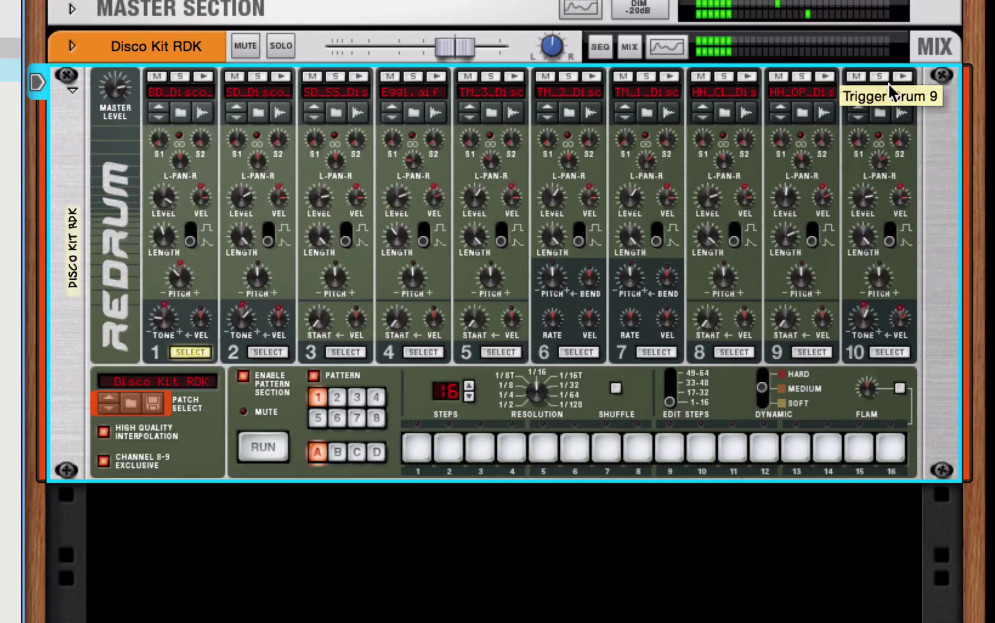
pyautogui.click(904, 77)
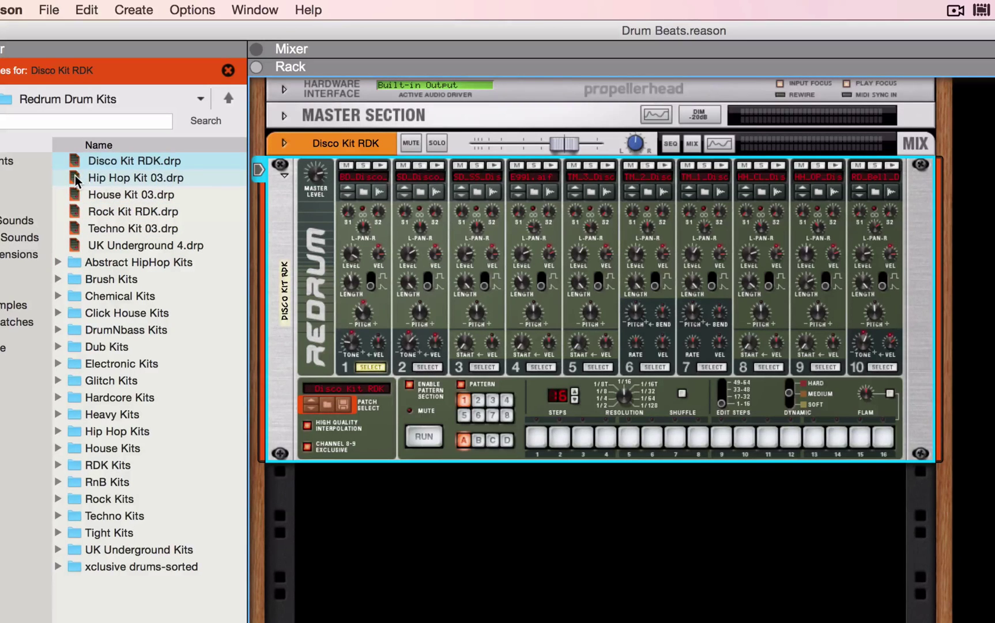
# - Load Hip Hop Kit 03 into the Redrum and audition its drum sounds from drum 1 to drum 8
pyautogui.moveTo(75, 181); pyautogui.dragTo(358, 291)
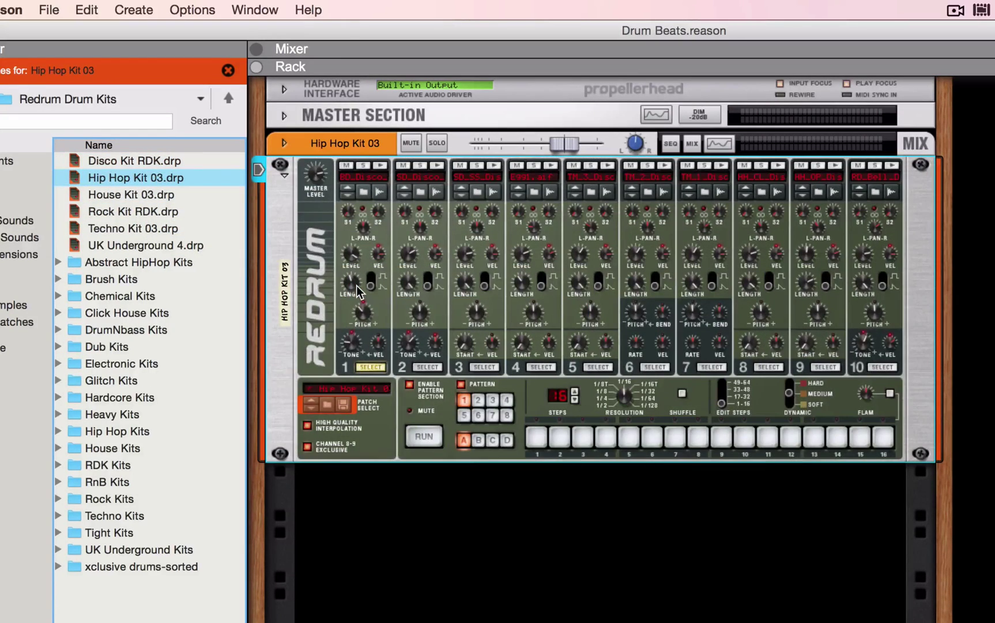
pyautogui.click(380, 166)
pyautogui.click(437, 166)
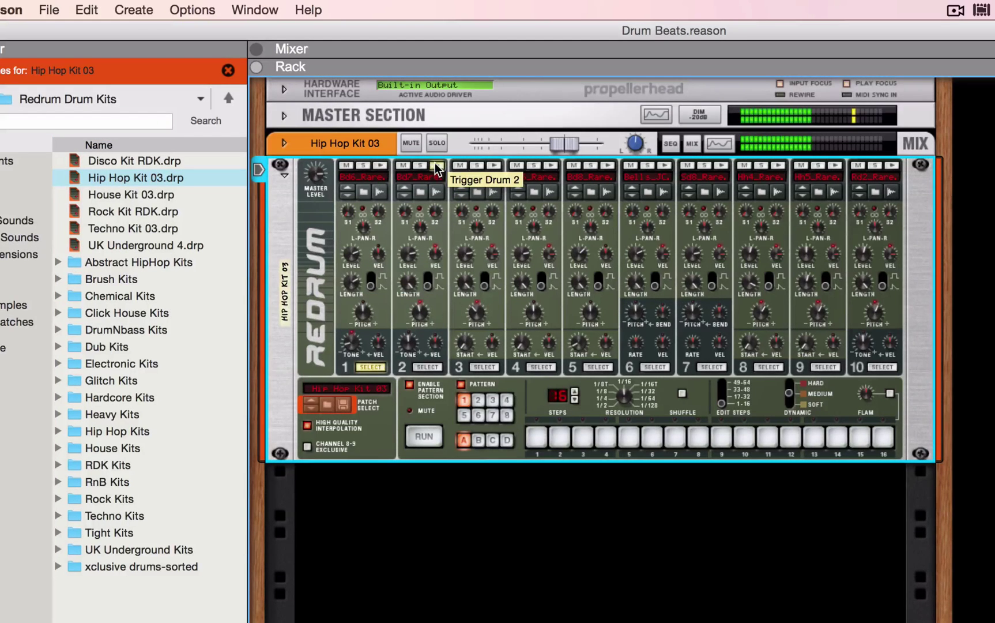
pyautogui.click(495, 166)
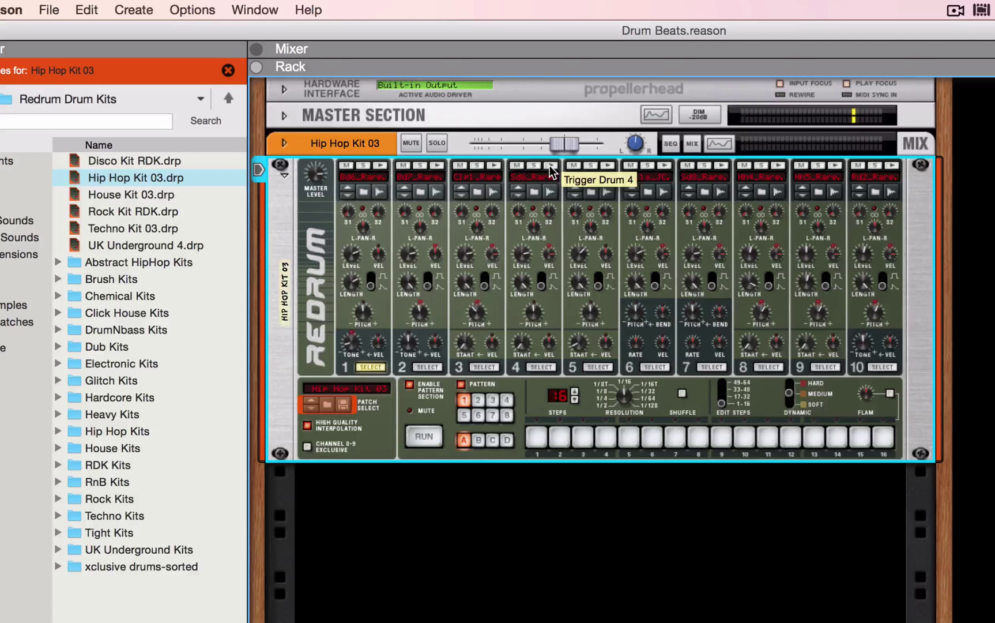
pyautogui.click(551, 166)
pyautogui.click(607, 167)
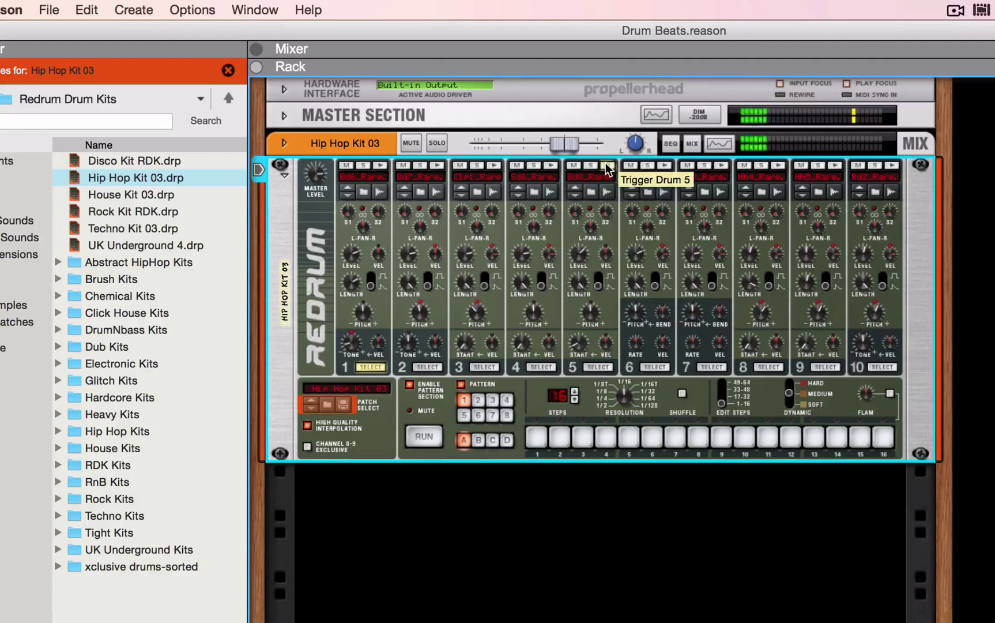
pyautogui.click(664, 166)
pyautogui.click(721, 166)
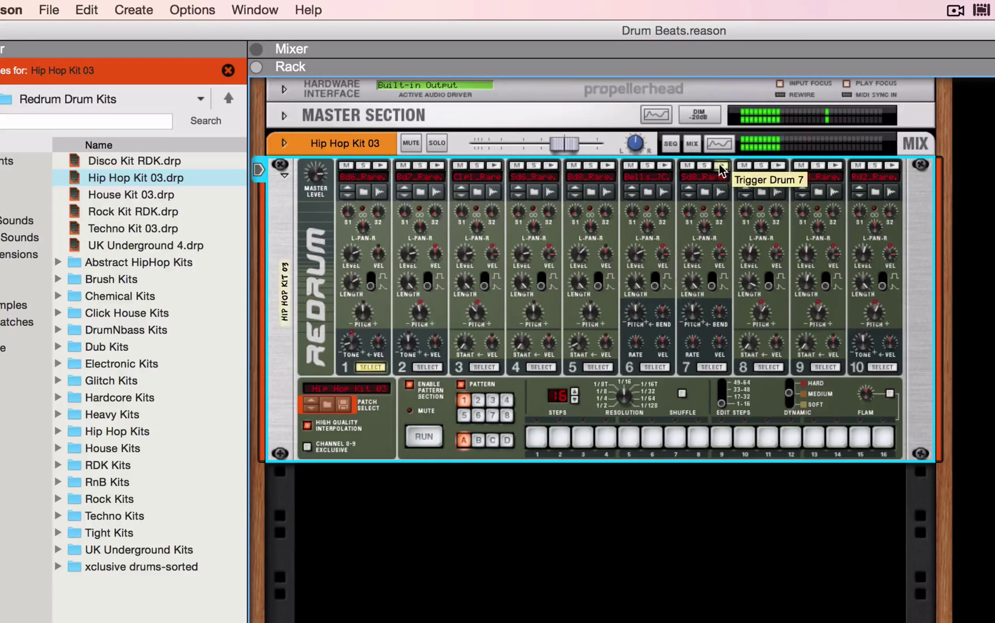
pyautogui.click(778, 166)
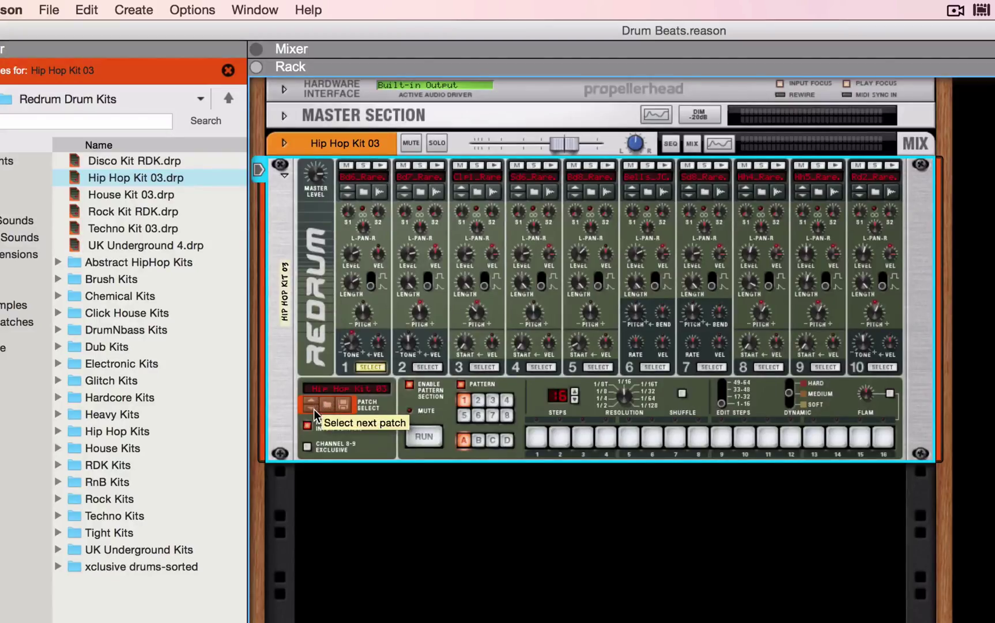
# - Switch the Redrum to the following patch, House Kit 03, and audition its first few drum sounds
pyautogui.click(315, 408)
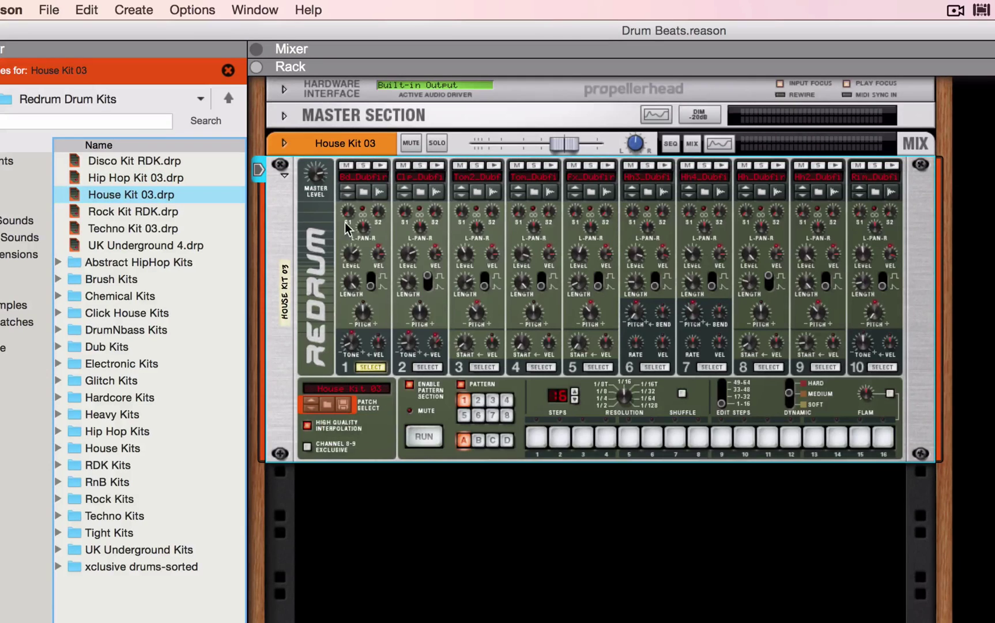
pyautogui.click(381, 166)
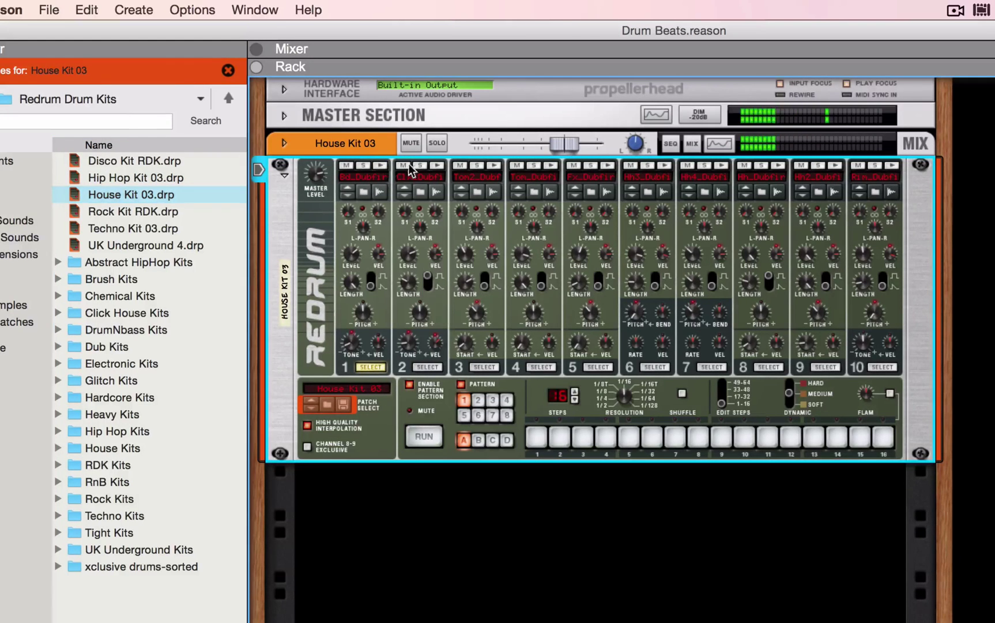
pyautogui.click(490, 165)
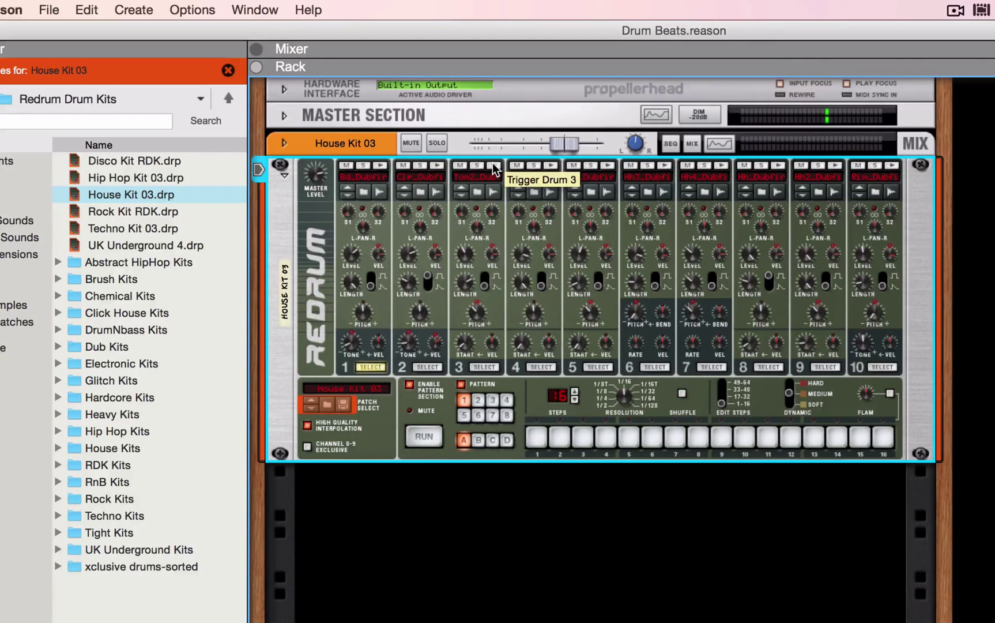
pyautogui.click(494, 167)
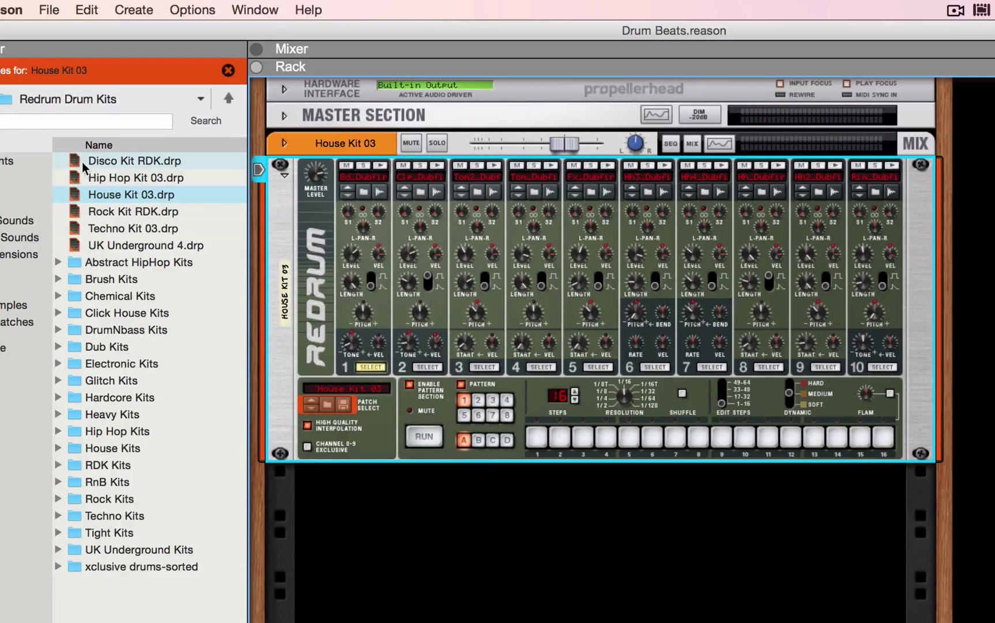
# - Load Disco Kit RDK back into the Redrum and audition drum 10
pyautogui.moveTo(77, 164); pyautogui.dragTo(352, 252)
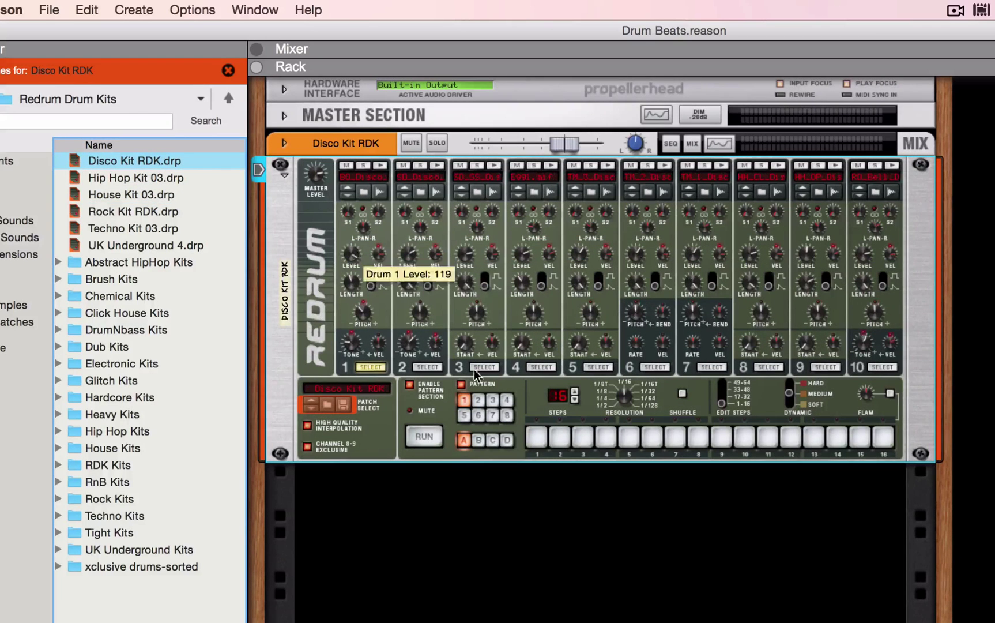
pyautogui.click(893, 168)
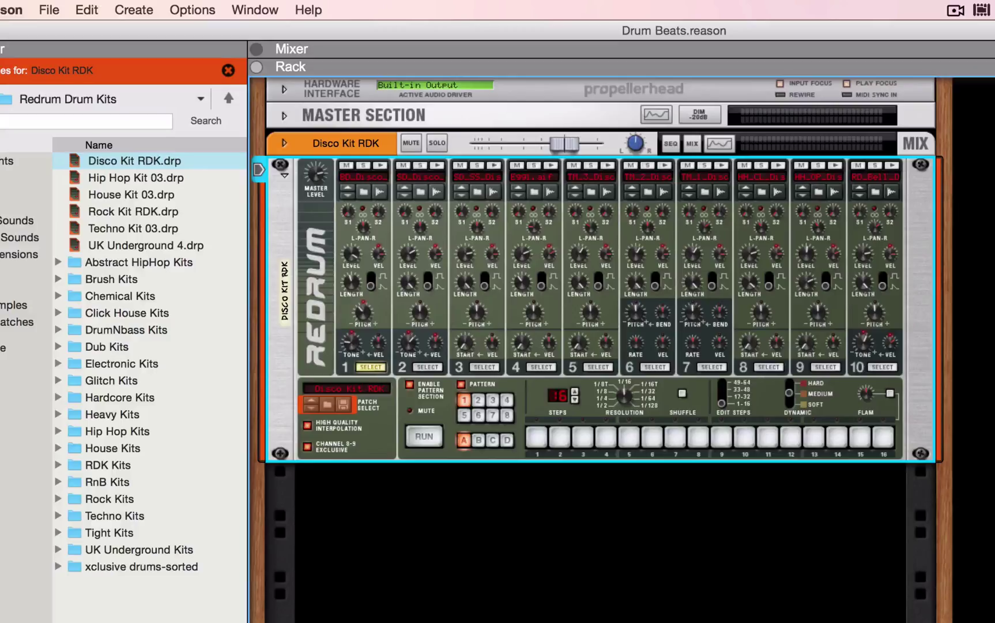
pyautogui.press('super+Tab')
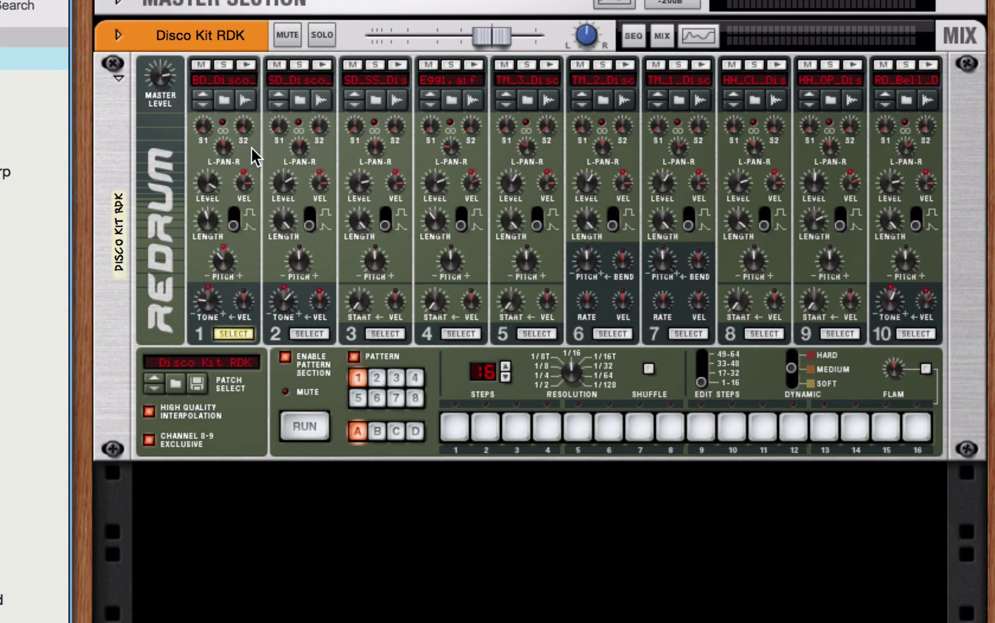
# - Audition the Disco Kit RDK's drums 1, 2, 8 and 10, triggering each one repeatedly
pyautogui.click(251, 65)
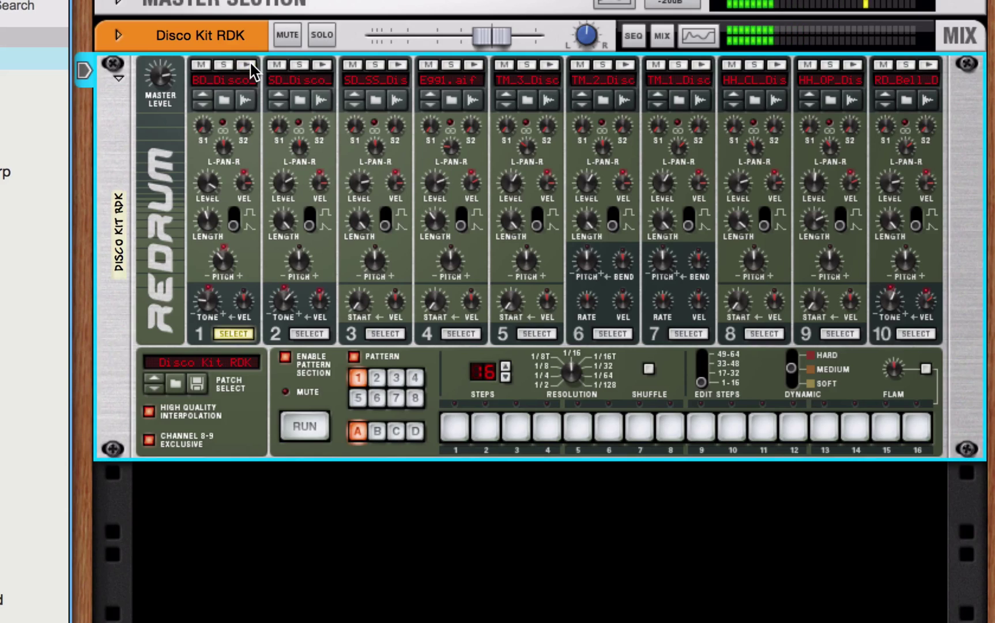
pyautogui.click(251, 66)
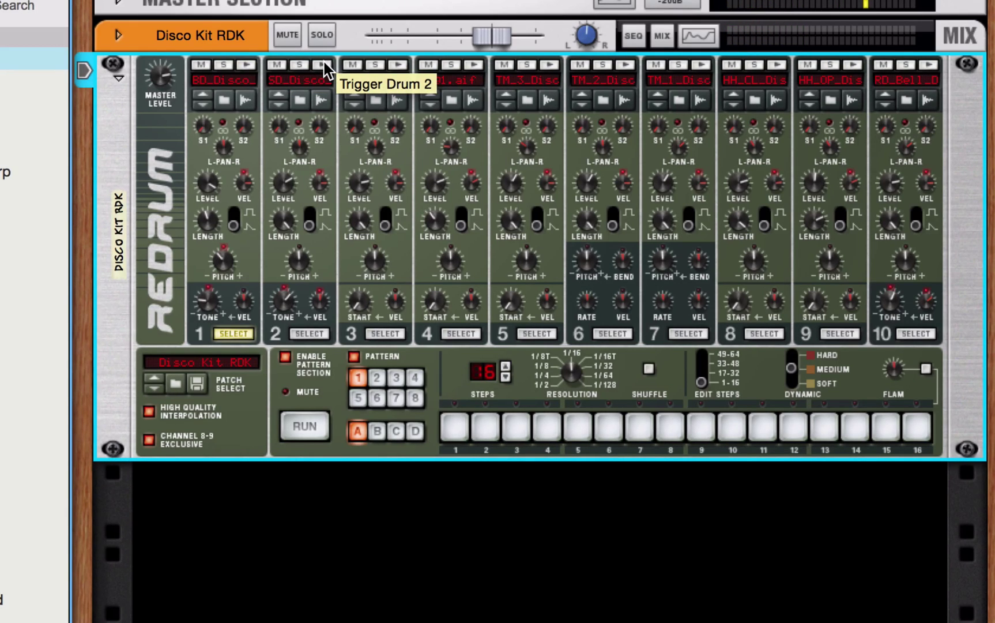
pyautogui.click(325, 66)
pyautogui.click(325, 65)
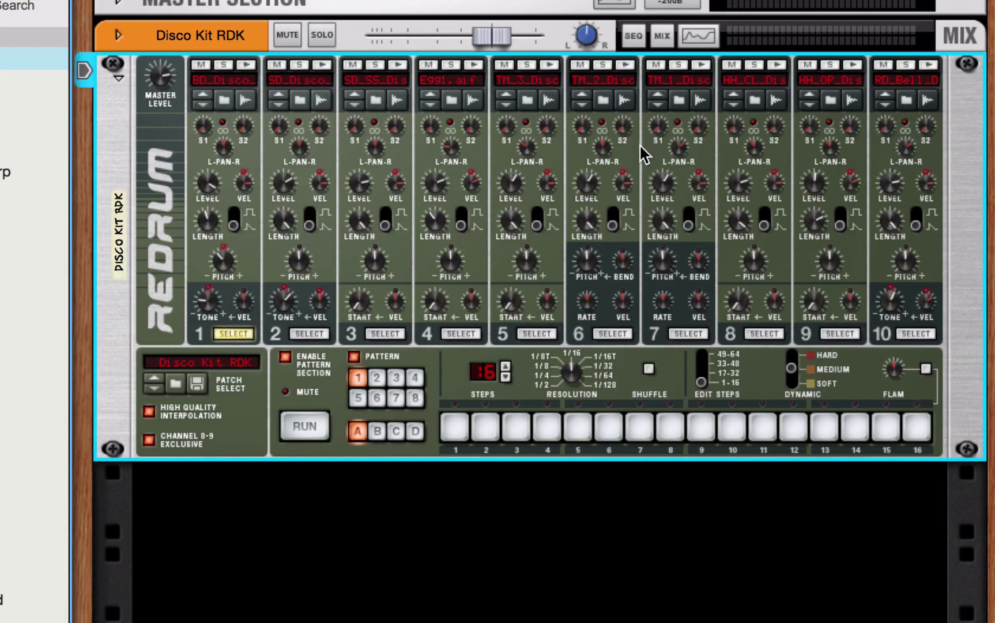
pyautogui.click(780, 67)
pyautogui.click(779, 66)
pyautogui.click(779, 67)
pyautogui.click(928, 65)
pyautogui.click(928, 66)
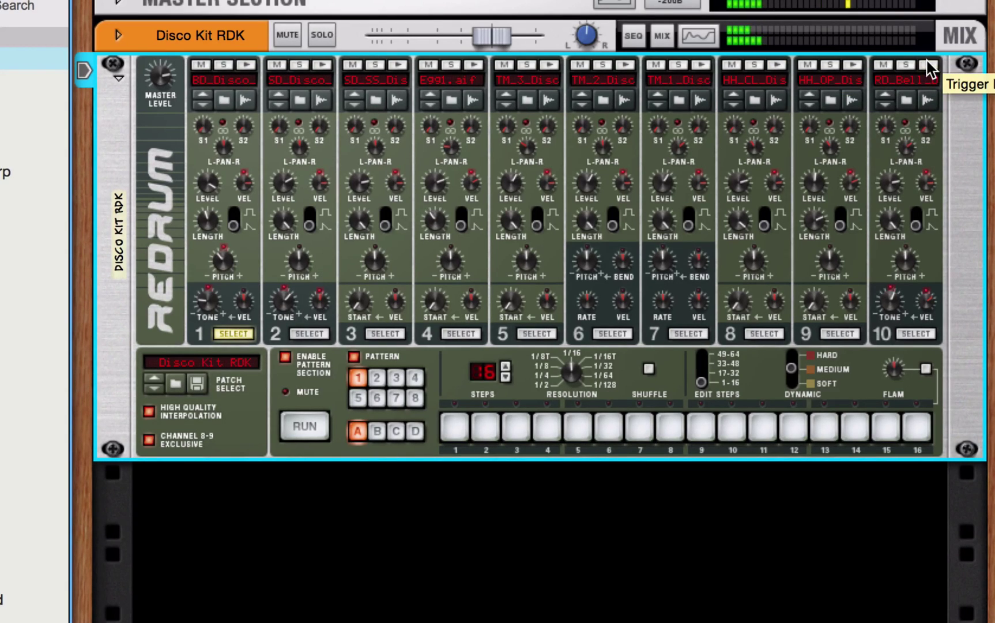
pyautogui.click(930, 67)
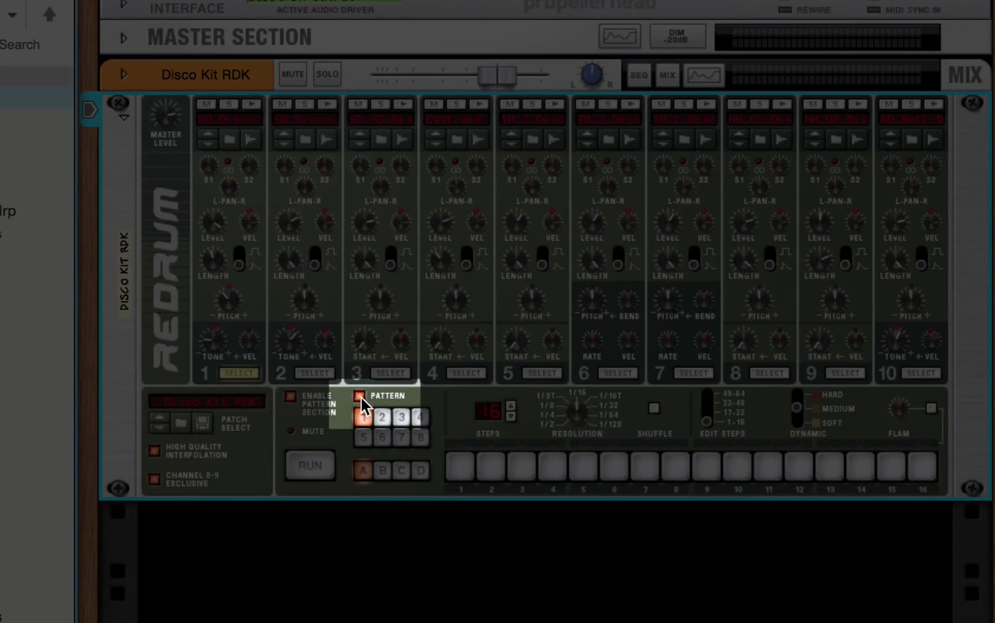
# - Try raising and lowering the Redrum's master level
pyautogui.click(359, 396)
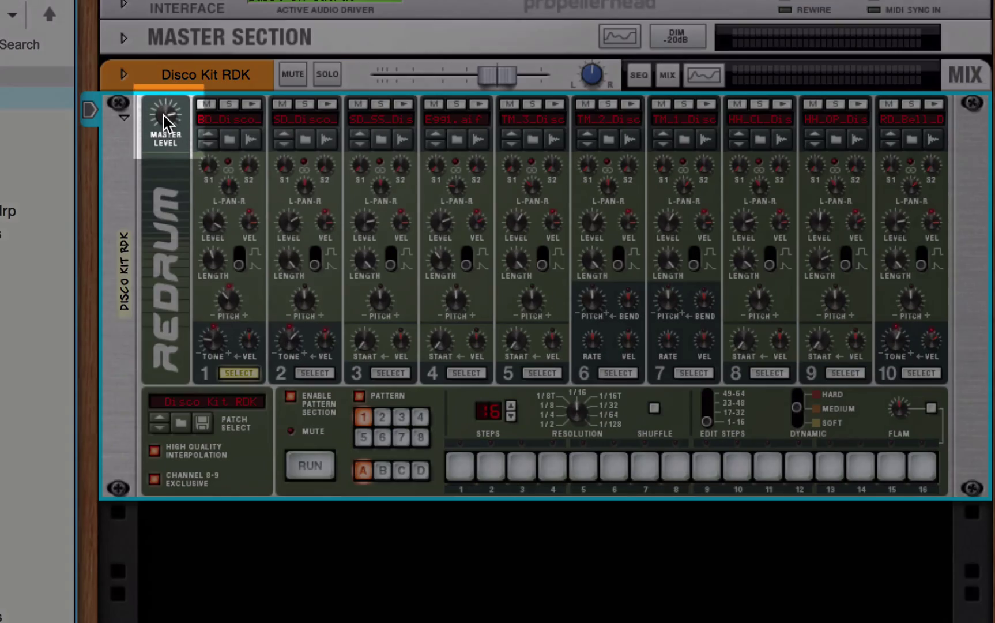
pyautogui.moveTo(166, 123)
pyautogui.scroll(5, 165, 116)
pyautogui.scroll(-8, 165, 116)
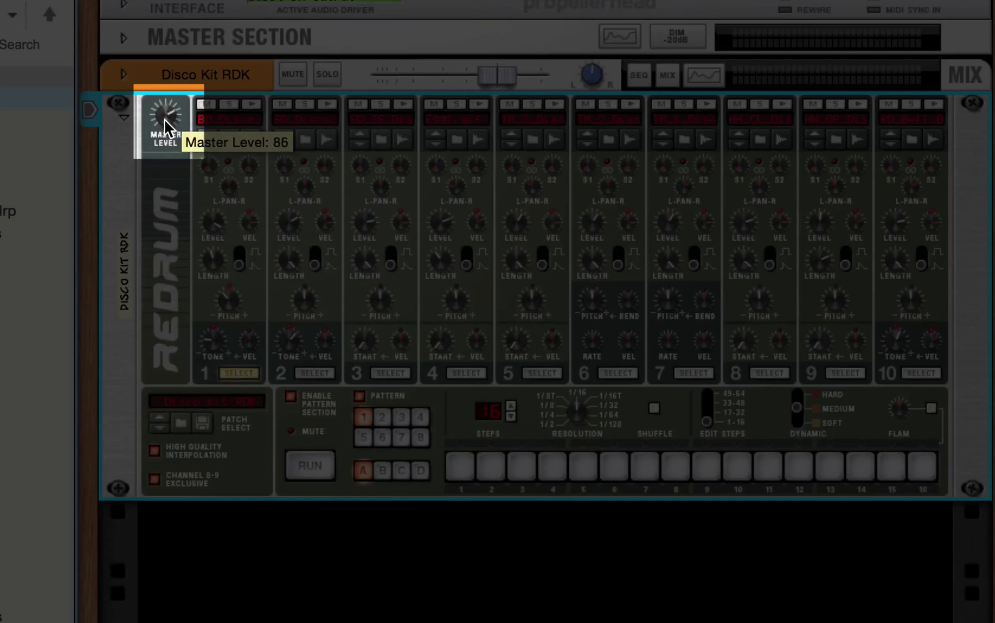
pyautogui.scroll(4, 165, 116)
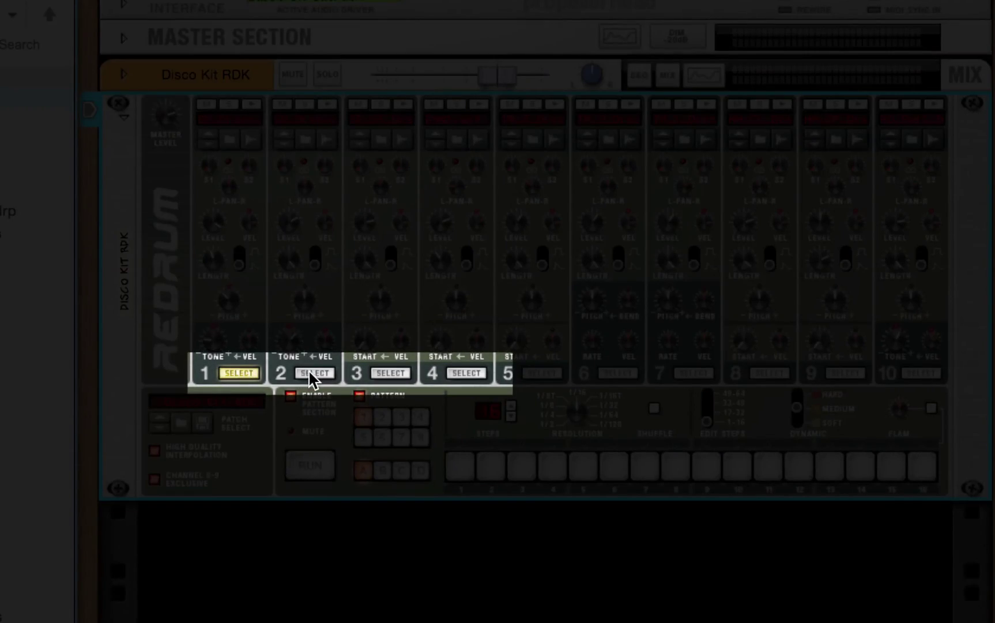
# - Select drum channels 2, 3 and 4 in turn for pattern editing, and return to drum 1 and trigger its sound
pyautogui.click(323, 373)
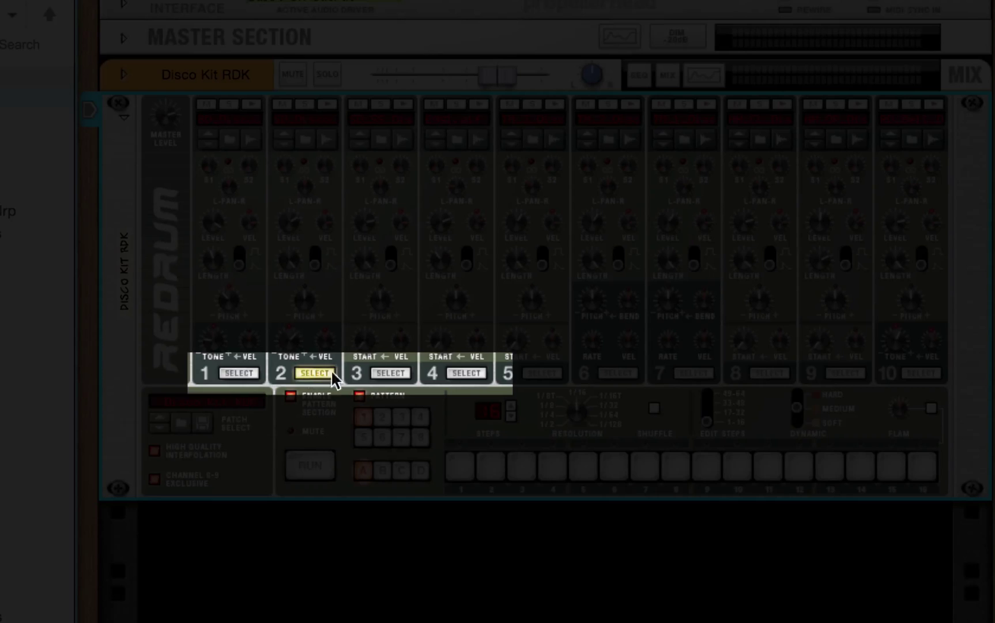
pyautogui.click(382, 371)
pyautogui.click(461, 372)
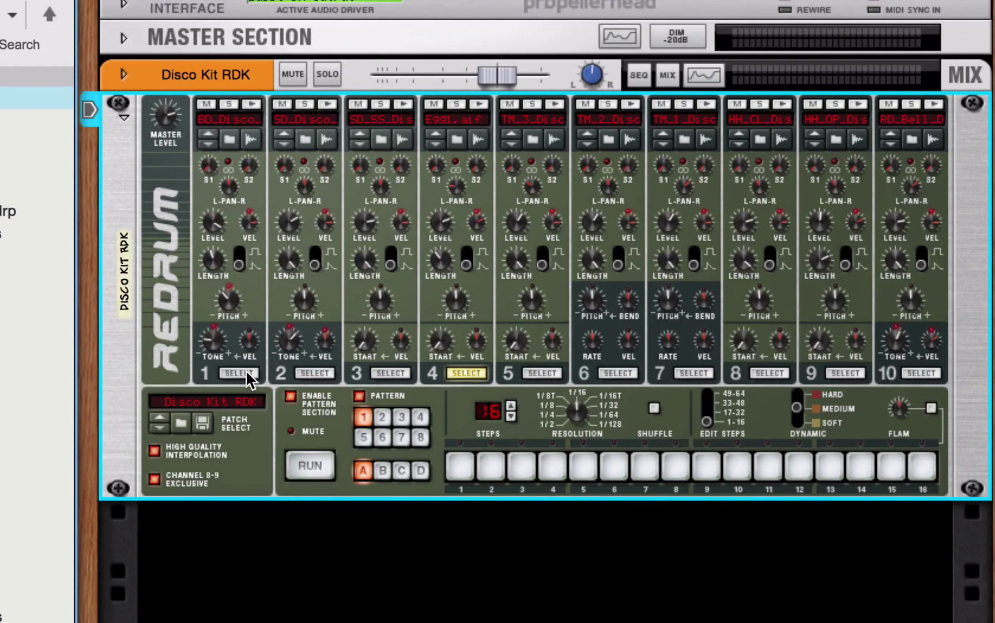
pyautogui.click(245, 373)
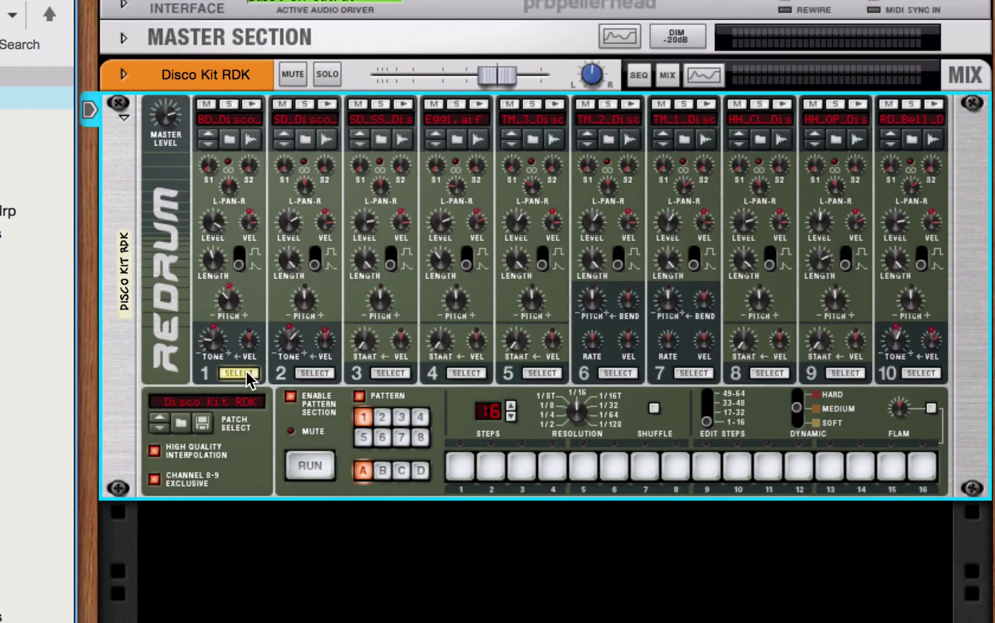
pyautogui.click(252, 108)
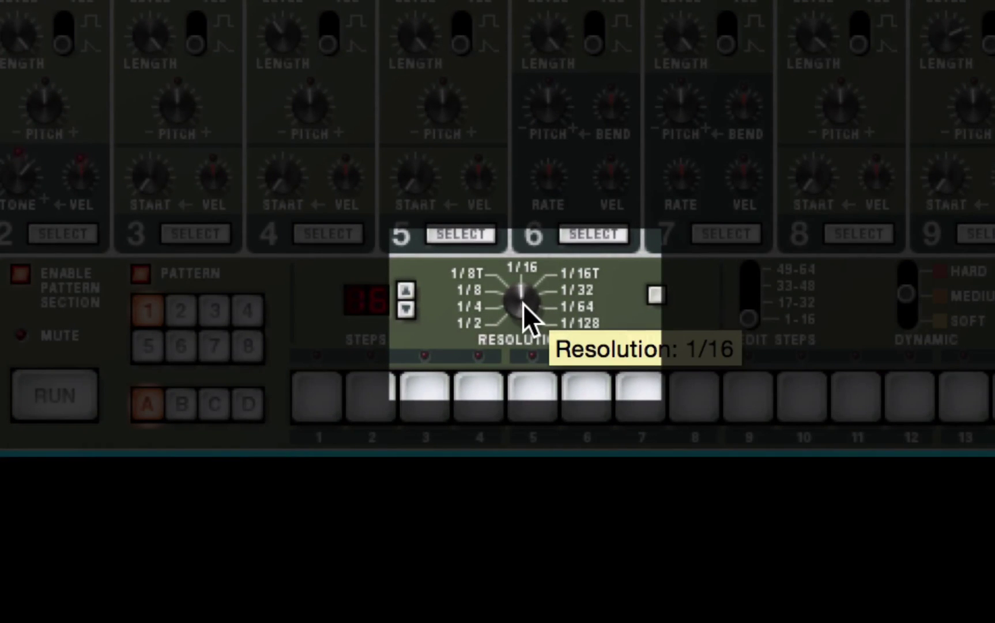
# - Set pattern A1 to 8 steps at 1/8 resolution, and run the empty pattern briefly before stopping it
pyautogui.moveTo(523, 304); pyautogui.dragTo(523, 329)
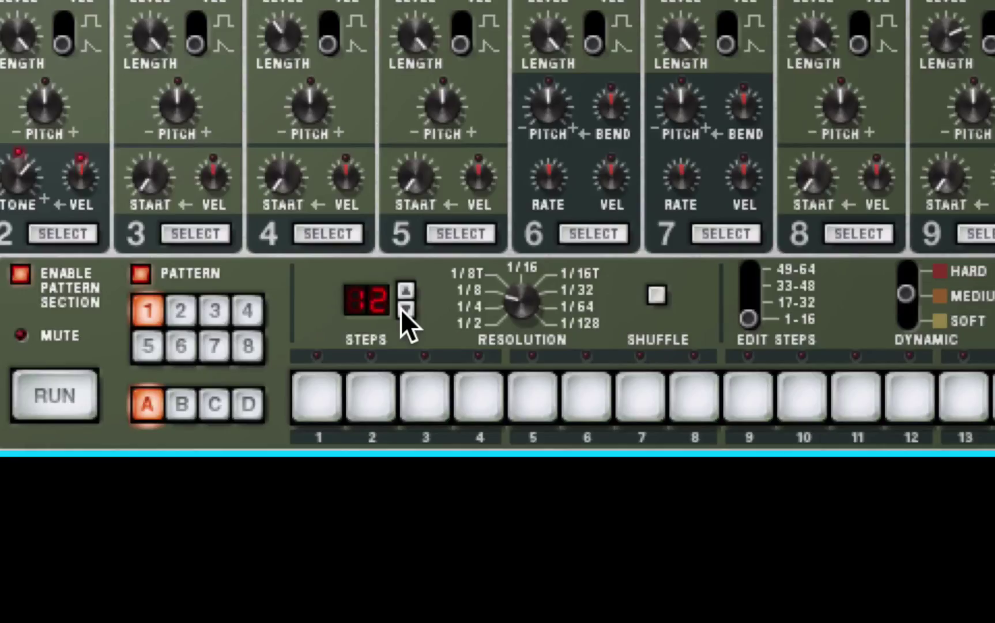
pyautogui.click(405, 311)
pyautogui.click(405, 311)
pyautogui.click(405, 310)
pyautogui.click(67, 392)
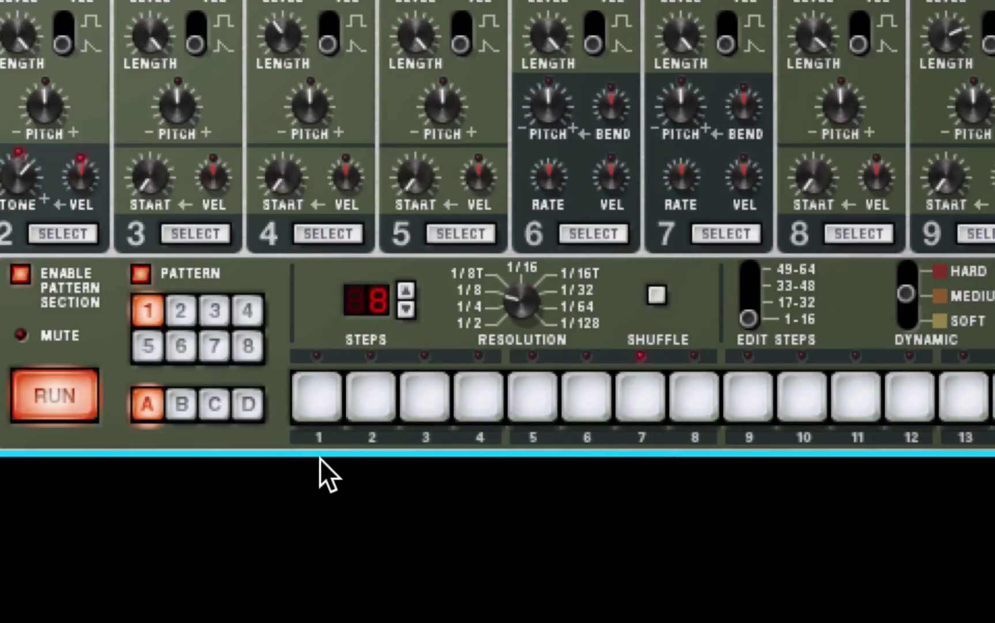
pyautogui.click(52, 390)
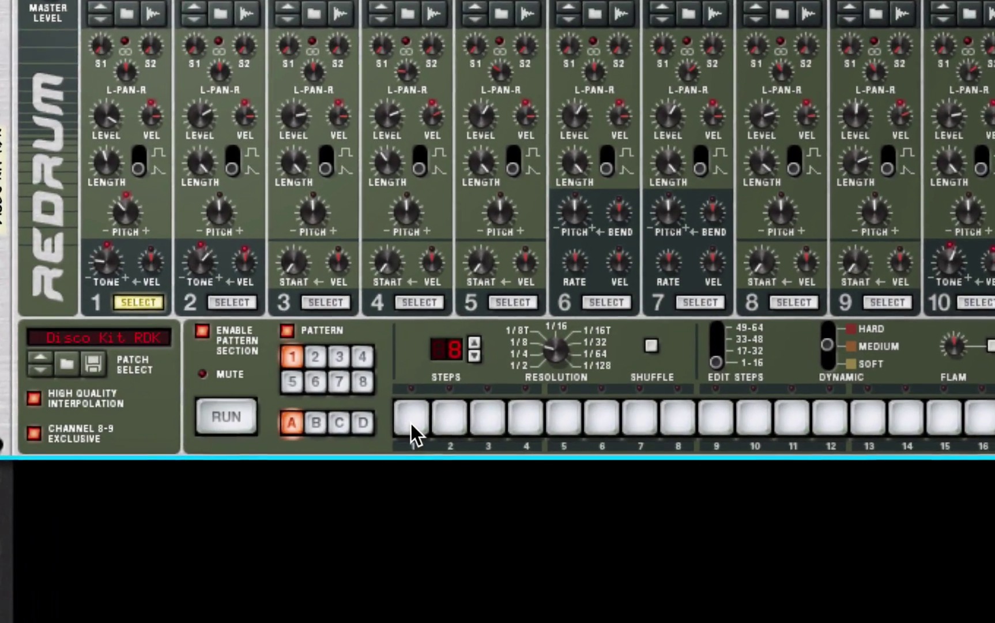
# - Program drum 1, the bass drum, on steps 1 and 5, and play the pattern to check it
pyautogui.click(411, 418)
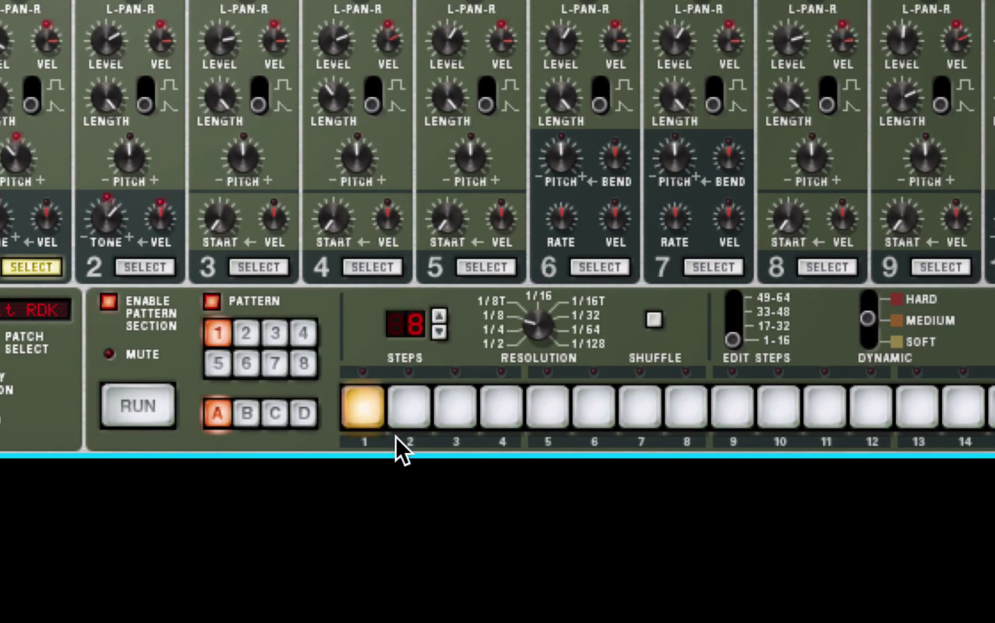
pyautogui.click(556, 418)
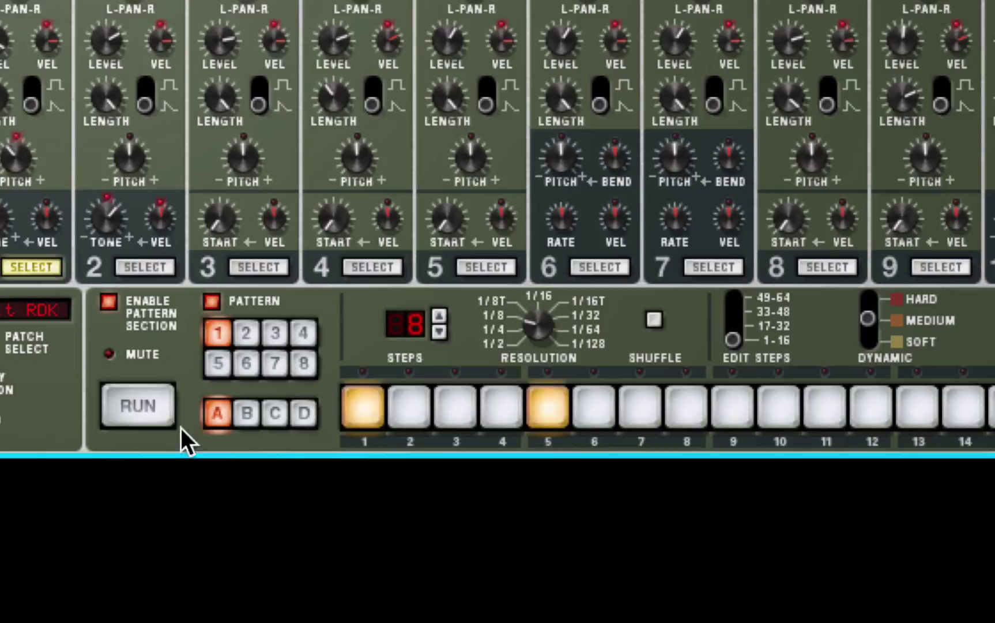
pyautogui.click(147, 406)
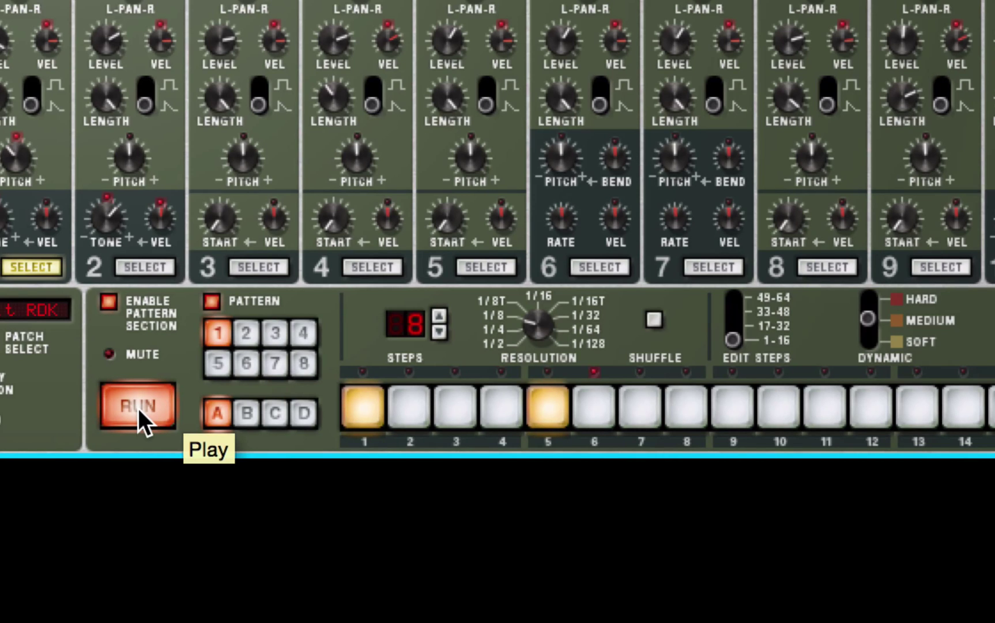
pyautogui.click(138, 408)
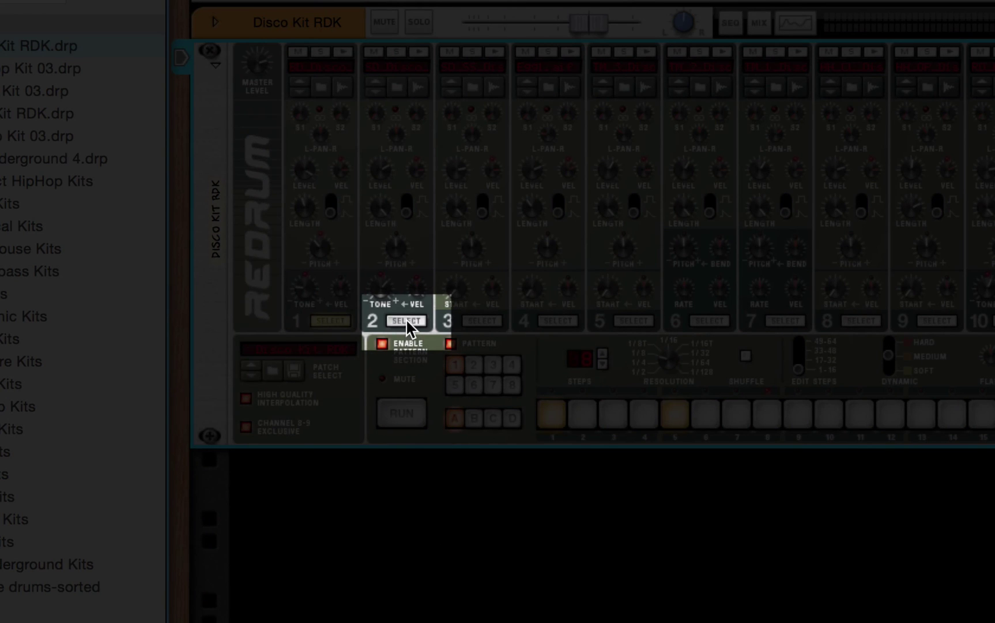
# - Program drum 2, the snare, on steps 3 and 7, and reselect drum 1 to show its steps
pyautogui.click(406, 320)
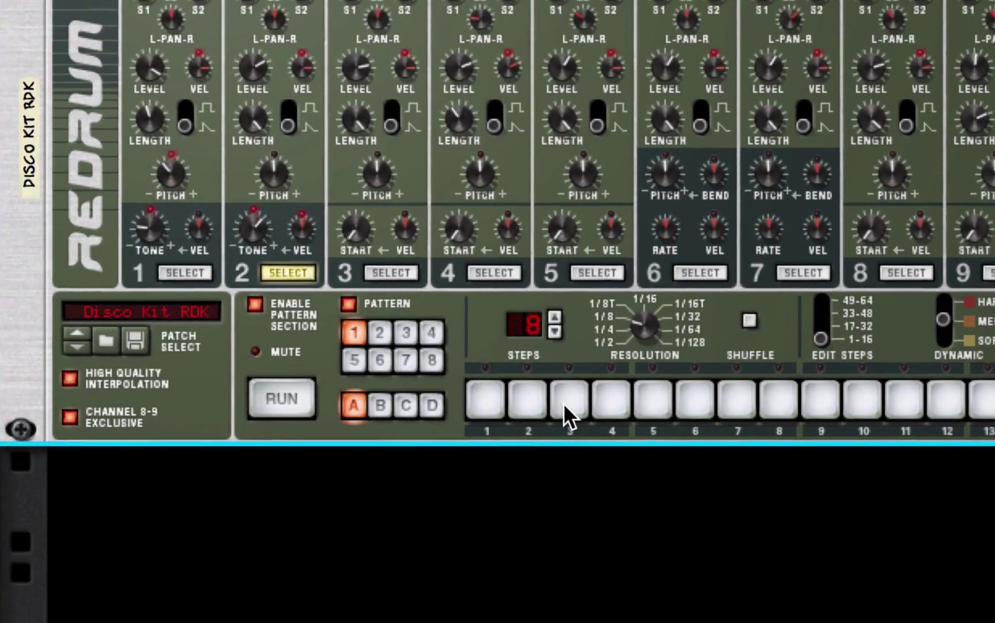
pyautogui.click(565, 400)
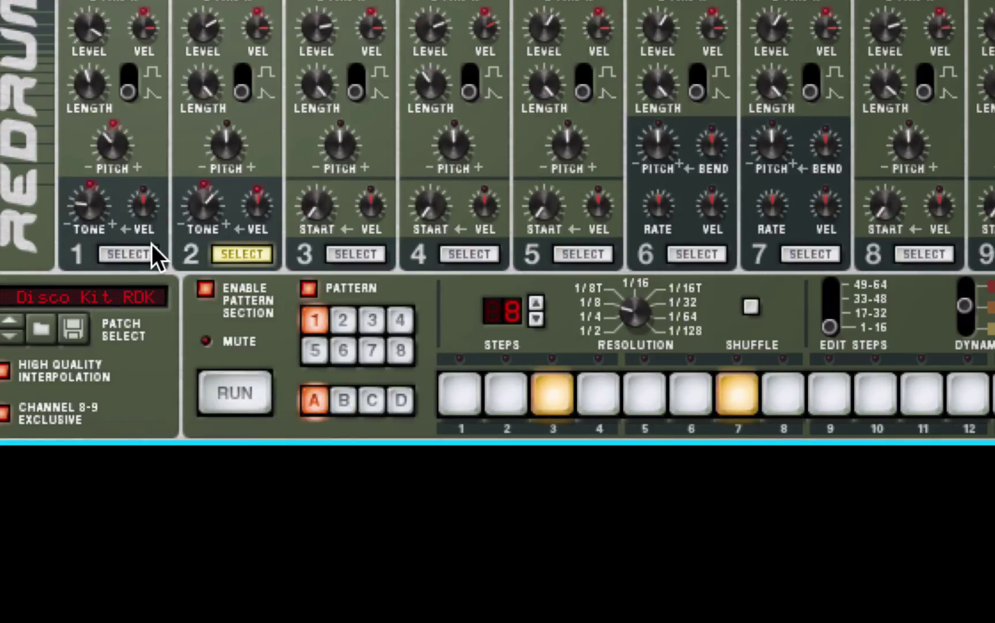
pyautogui.click(131, 252)
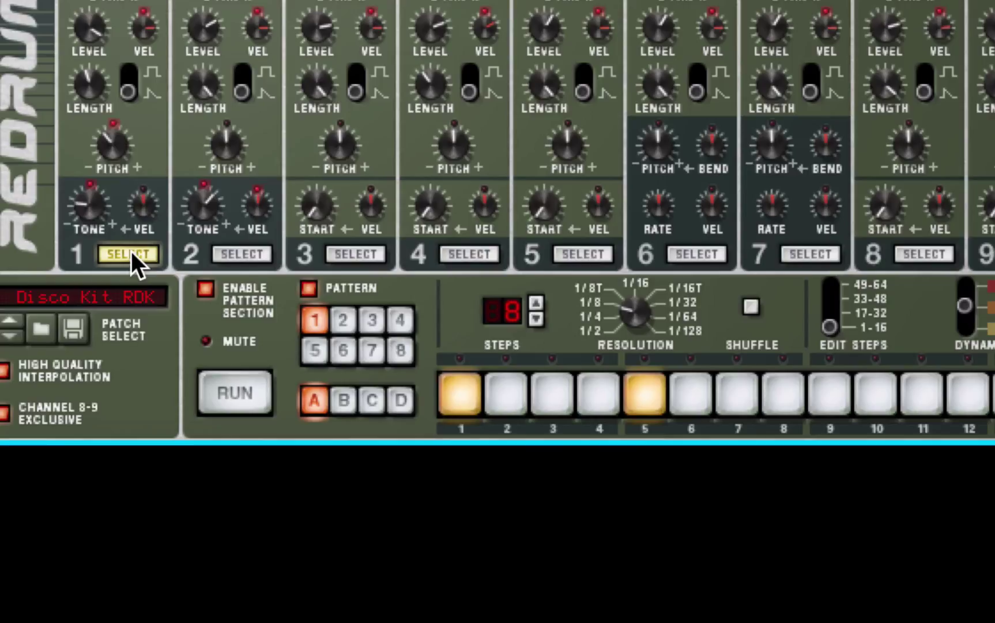
# - Show the steps of drum 2, the snare, and play the combined bass drum and snare pattern before stopping it
pyautogui.click(241, 258)
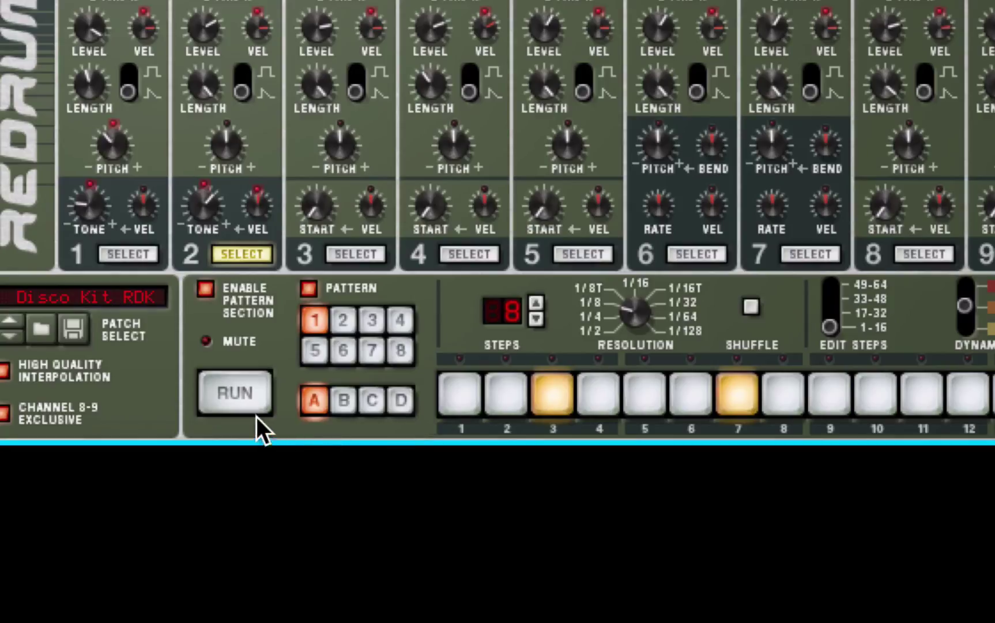
pyautogui.click(237, 392)
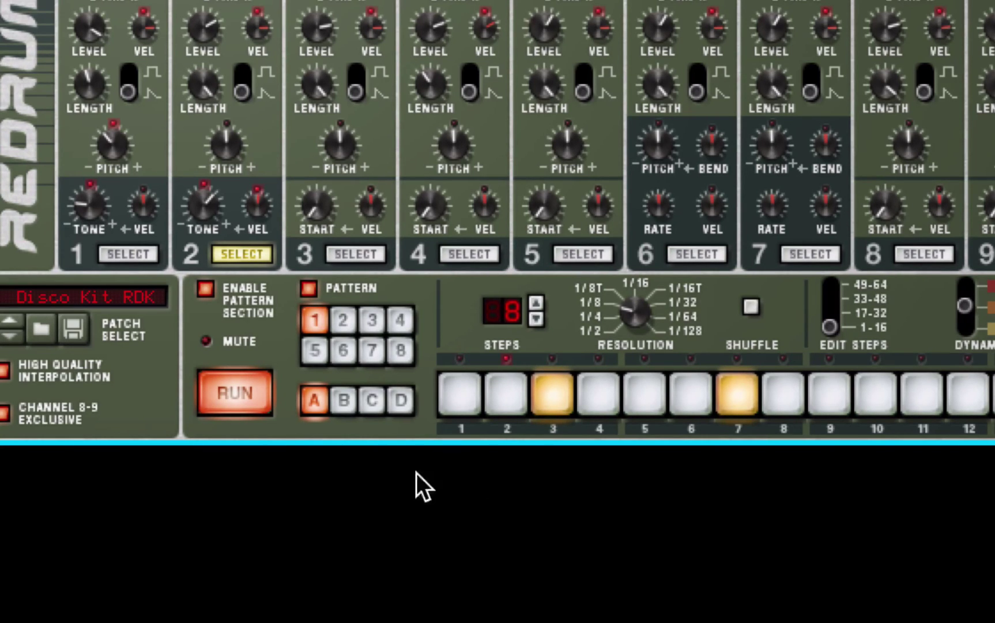
pyautogui.click(236, 394)
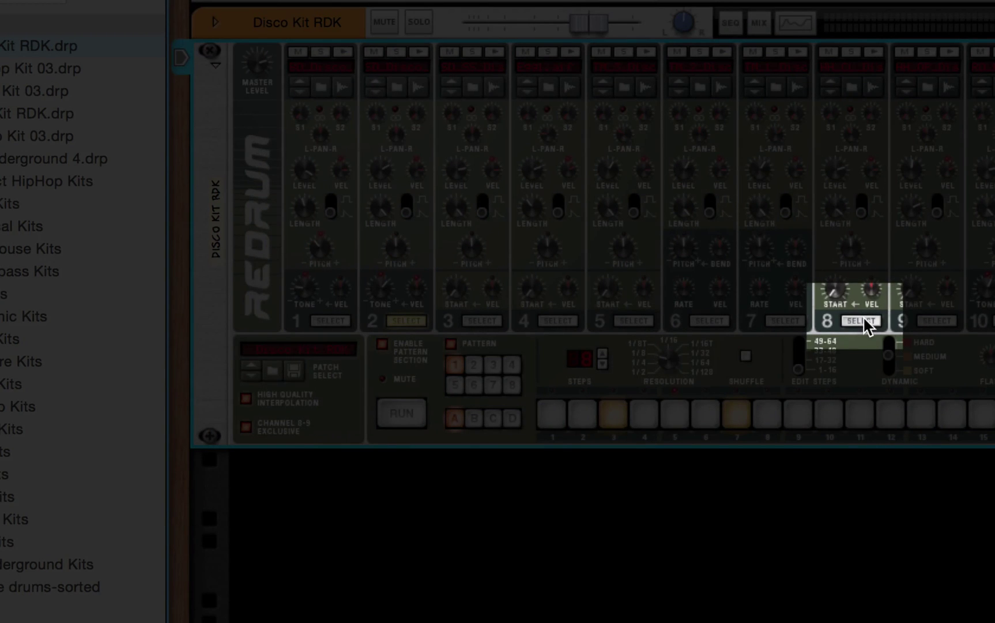
# - Program drum 8, the closed hi-hat, on all steps from 1 to 8, and play the pattern to check it
pyautogui.click(862, 320)
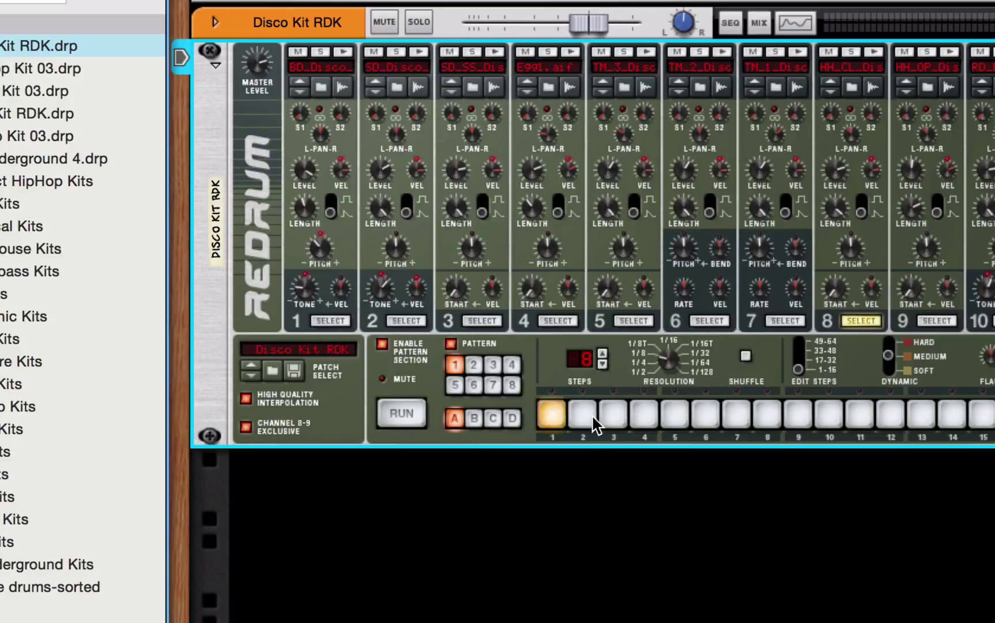
pyautogui.click(591, 413)
pyautogui.click(614, 418)
pyautogui.click(645, 421)
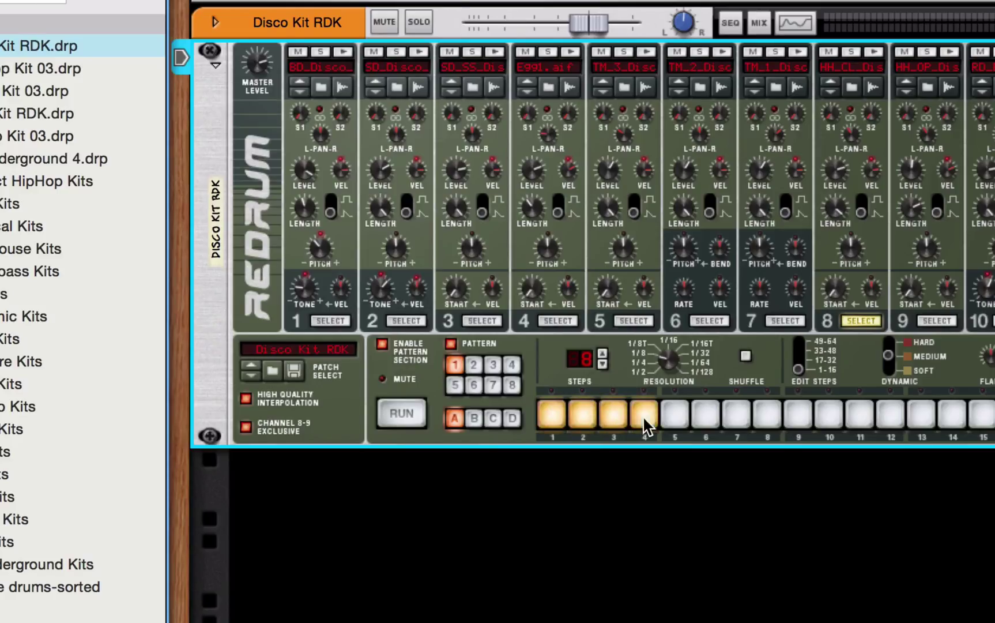
pyautogui.click(675, 420)
pyautogui.click(705, 420)
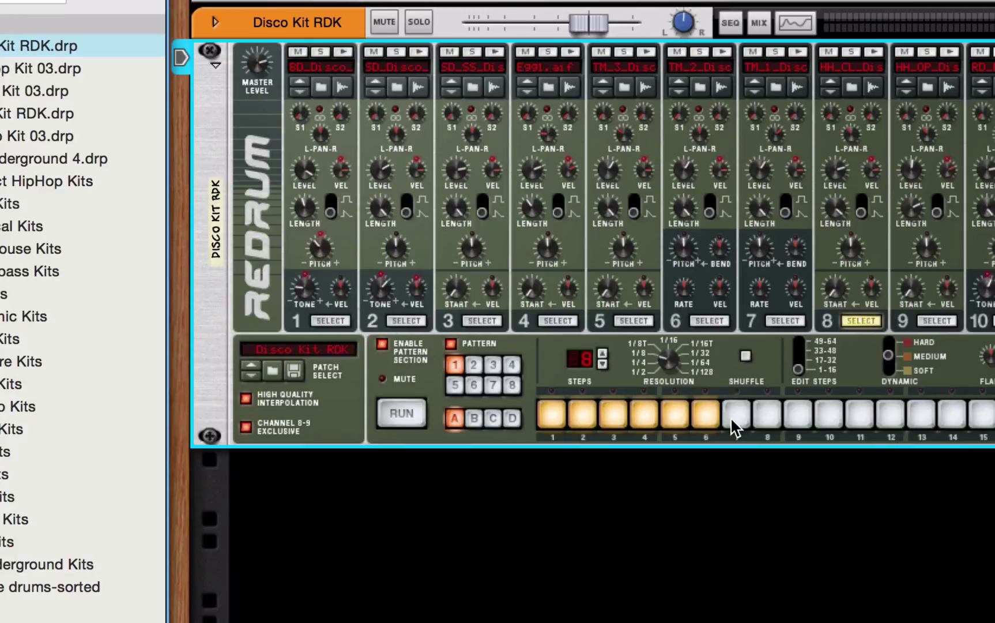
pyautogui.click(734, 420)
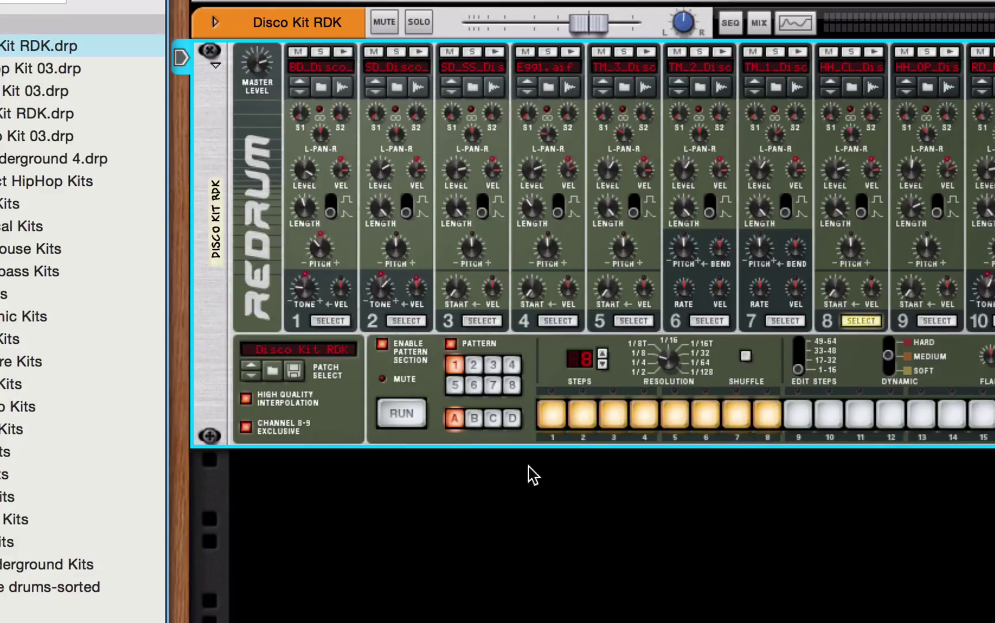
pyautogui.click(408, 413)
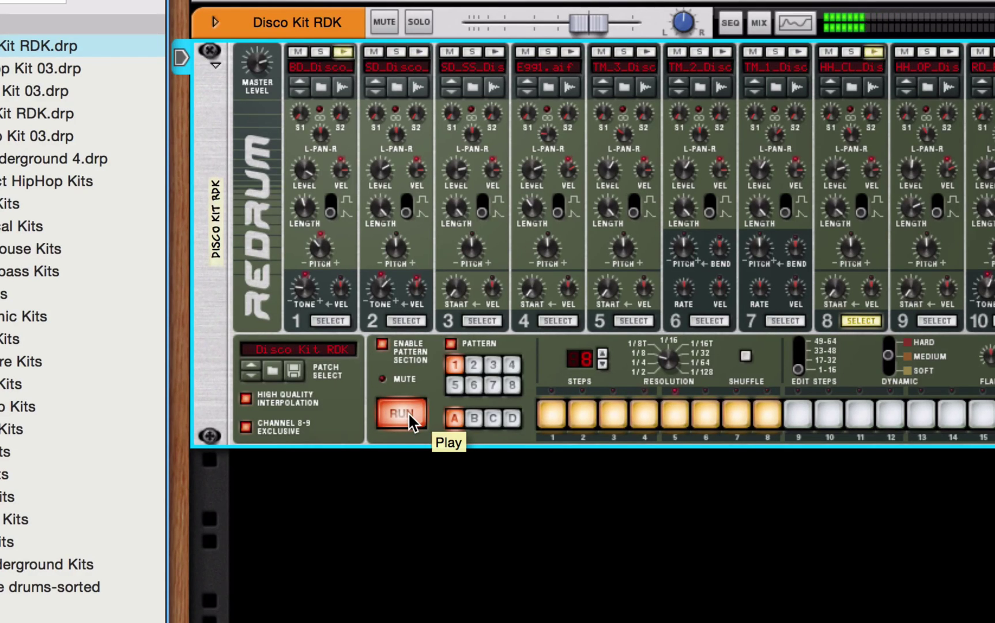
pyautogui.click(408, 413)
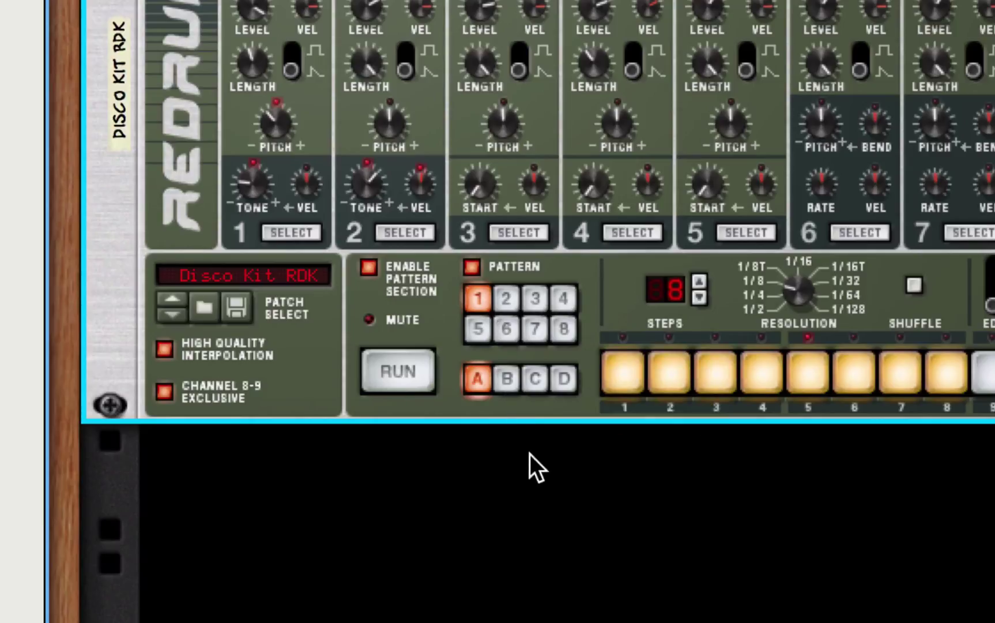
# - Switch to pattern A2, run the empty pattern briefly, and set its resolution to 1/16
pyautogui.click(505, 293)
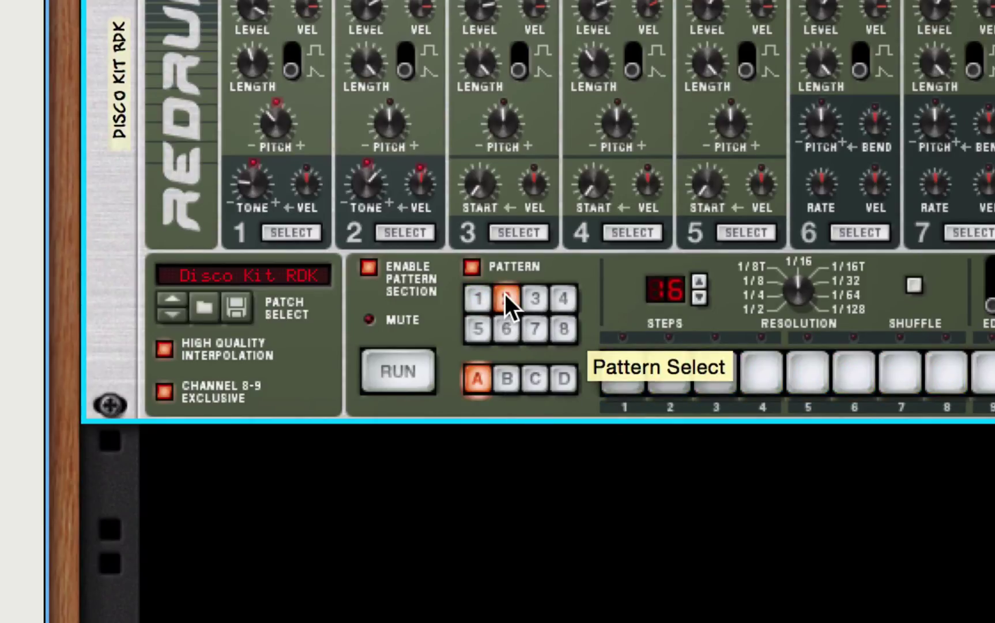
pyautogui.click(412, 369)
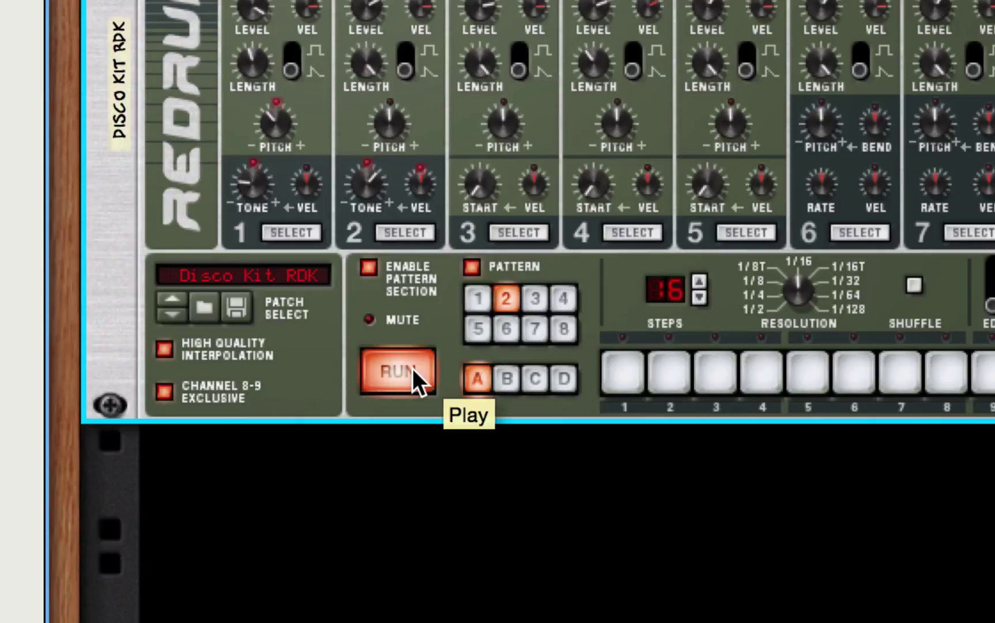
pyautogui.click(412, 368)
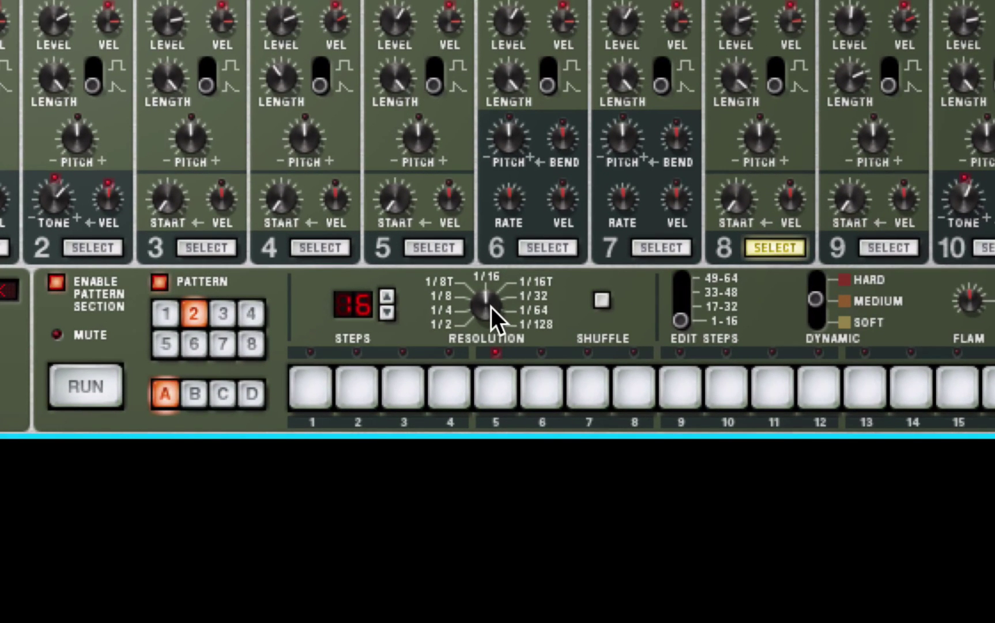
pyautogui.moveTo(491, 308)
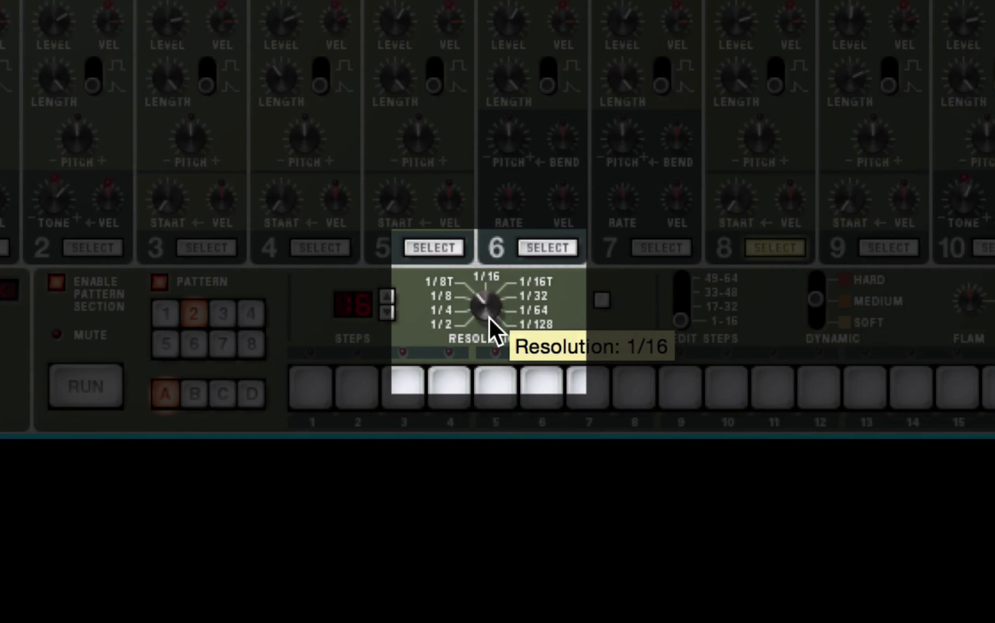
pyautogui.moveTo(490, 318)
pyautogui.mouseDown()
pyautogui.moveTo(489, 291)
pyautogui.moveTo(489, 302)
pyautogui.mouseUp()
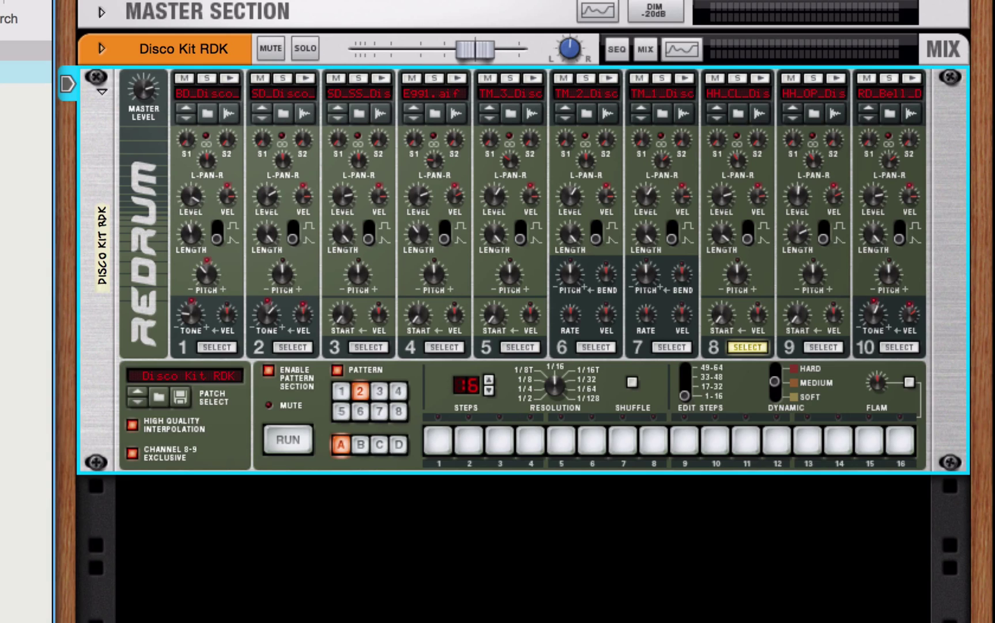
# - Program drum 1, the bass drum, on steps 1, 8 and 9 of pattern A2, and play it to check
pyautogui.click(437, 441)
pyautogui.click(438, 441)
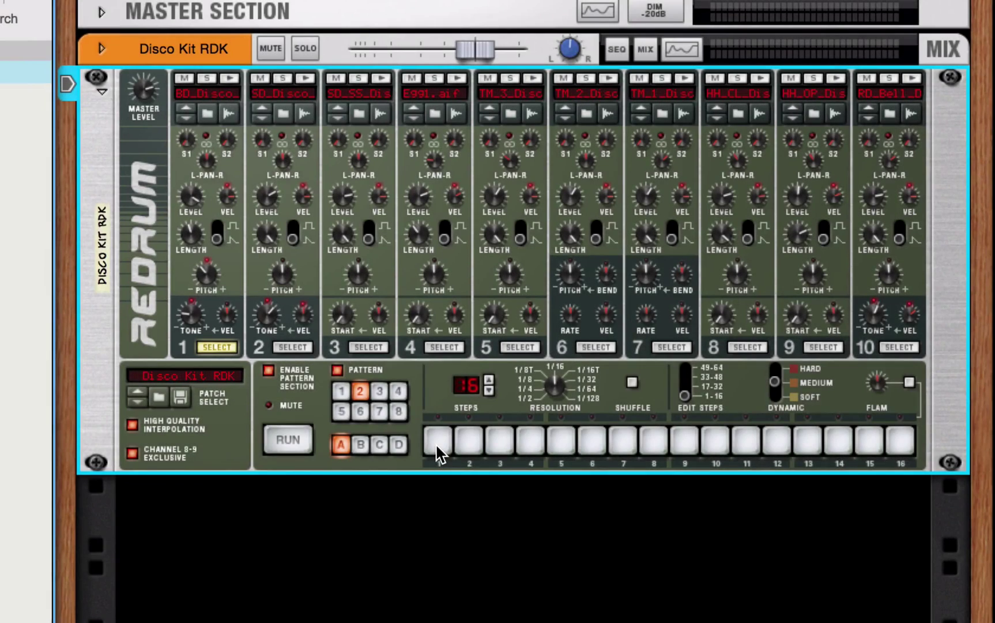
pyautogui.click(437, 448)
pyautogui.click(654, 455)
pyautogui.click(685, 453)
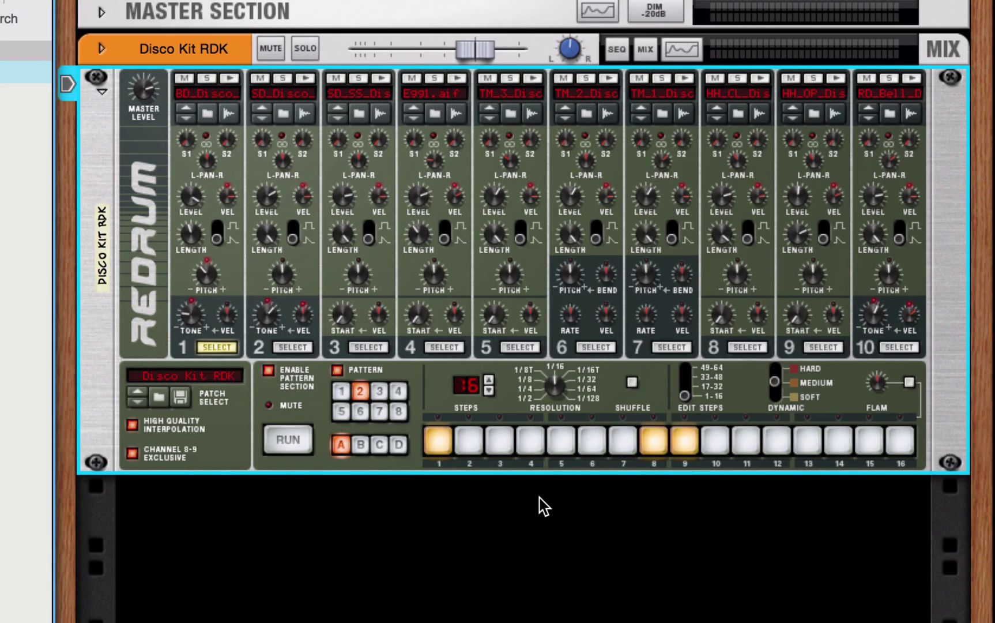
pyautogui.click(299, 439)
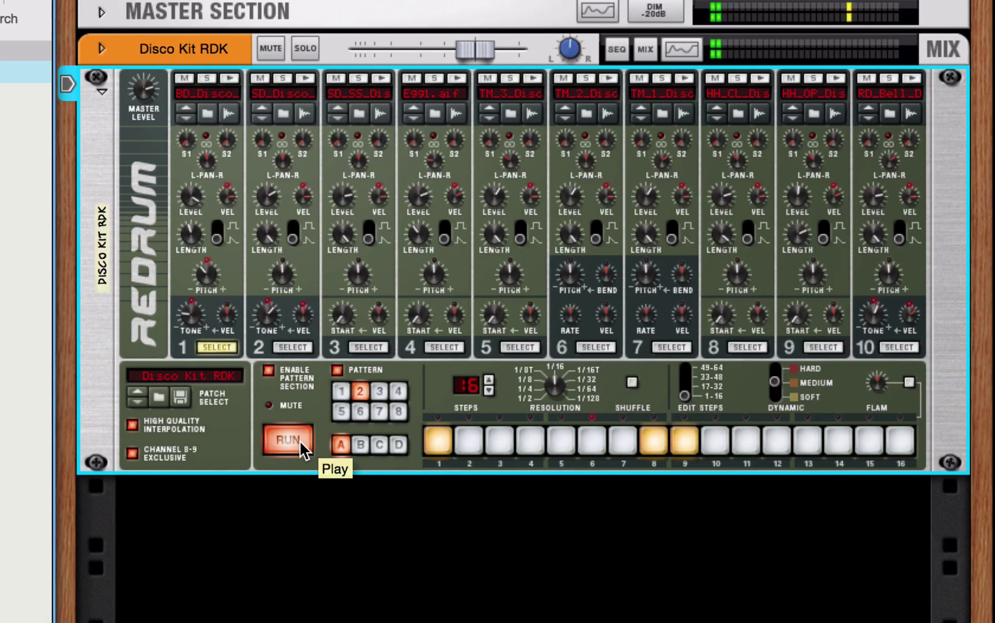
pyautogui.click(299, 440)
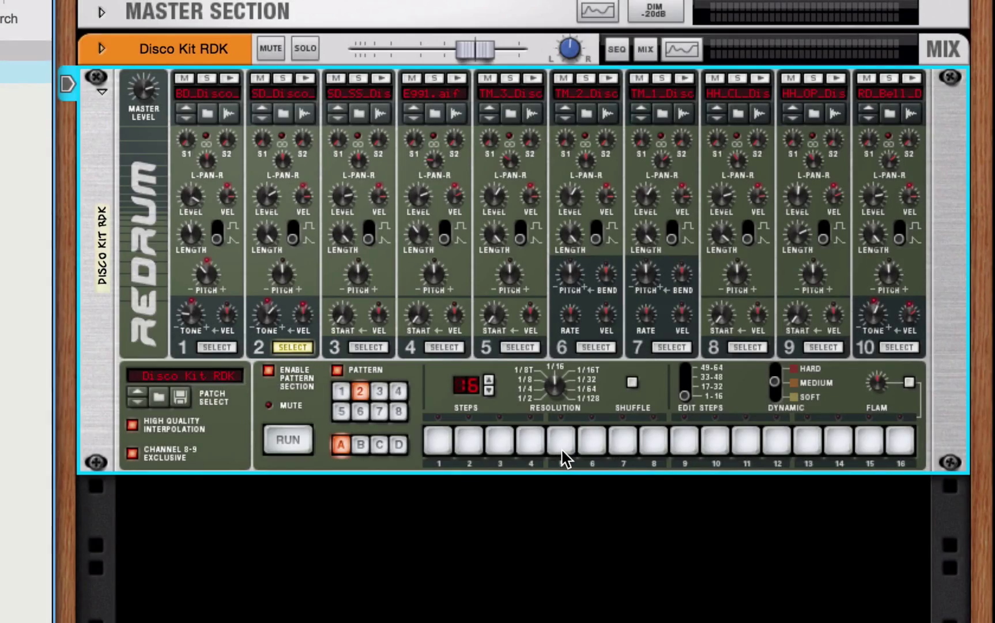
# - Program drum 2, the snare, on steps 5, 13, 15 and 16 of pattern A2, and play it to check
pyautogui.click(561, 441)
pyautogui.click(803, 441)
pyautogui.click(898, 446)
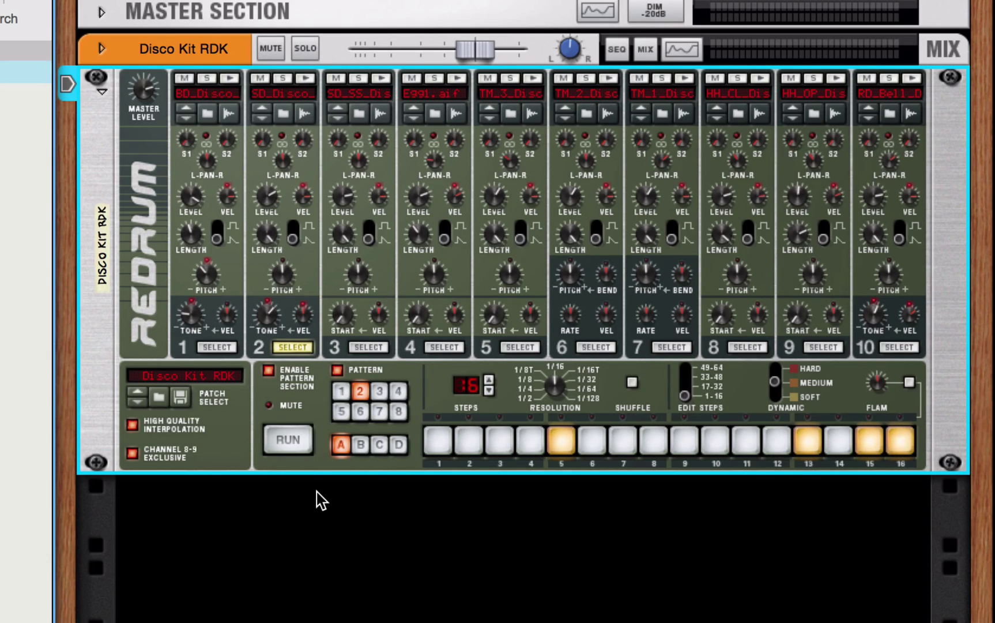
pyautogui.click(287, 444)
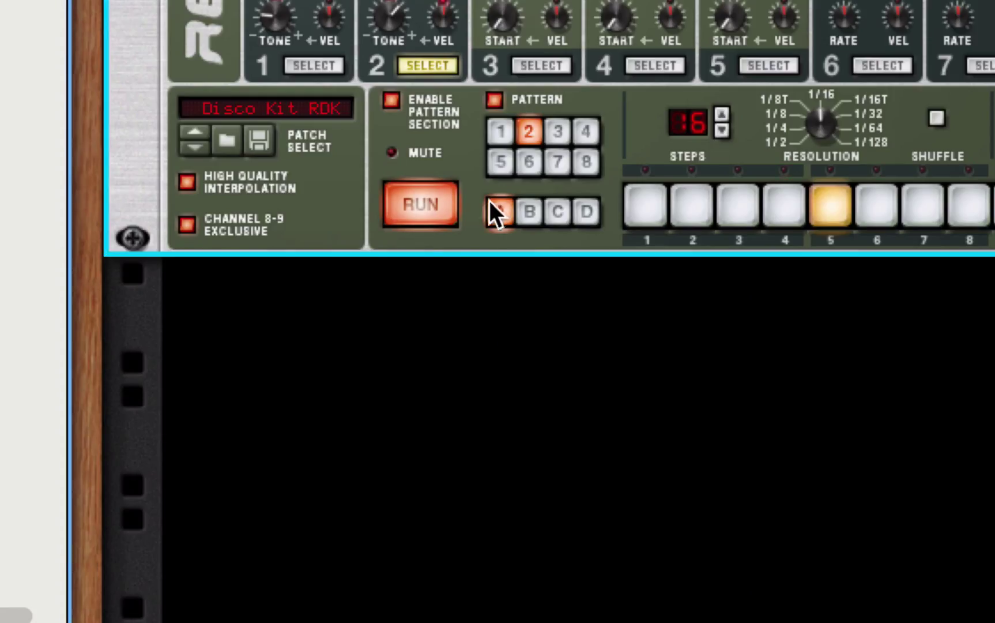
pyautogui.click(429, 219)
pyautogui.click(429, 219)
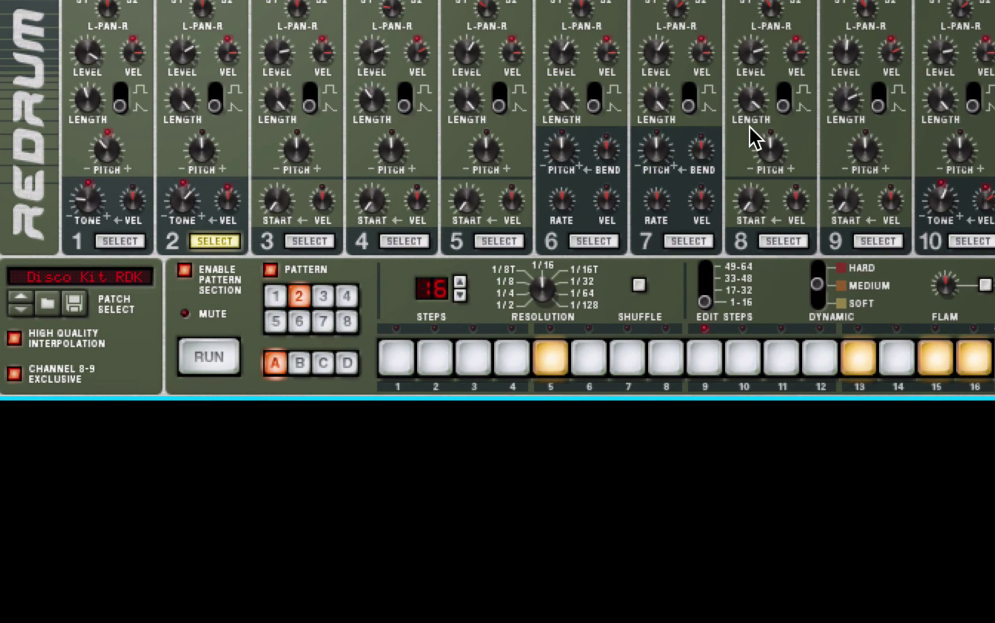
# - Program drum 8, the closed hi-hat, on every odd step from 1 to 13 of pattern A2, and play the beat
pyautogui.click(779, 241)
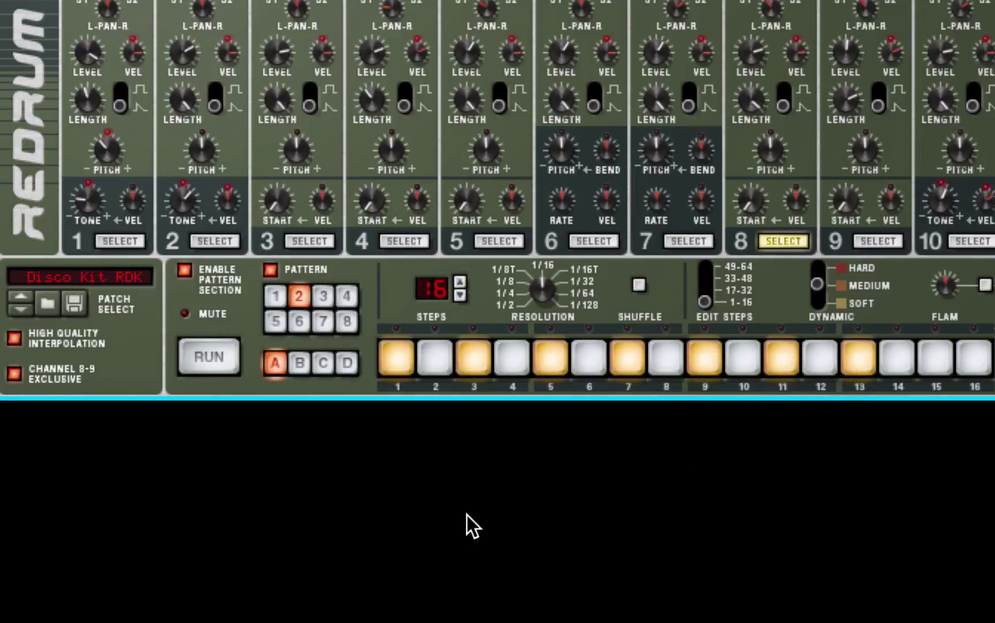
pyautogui.click(203, 365)
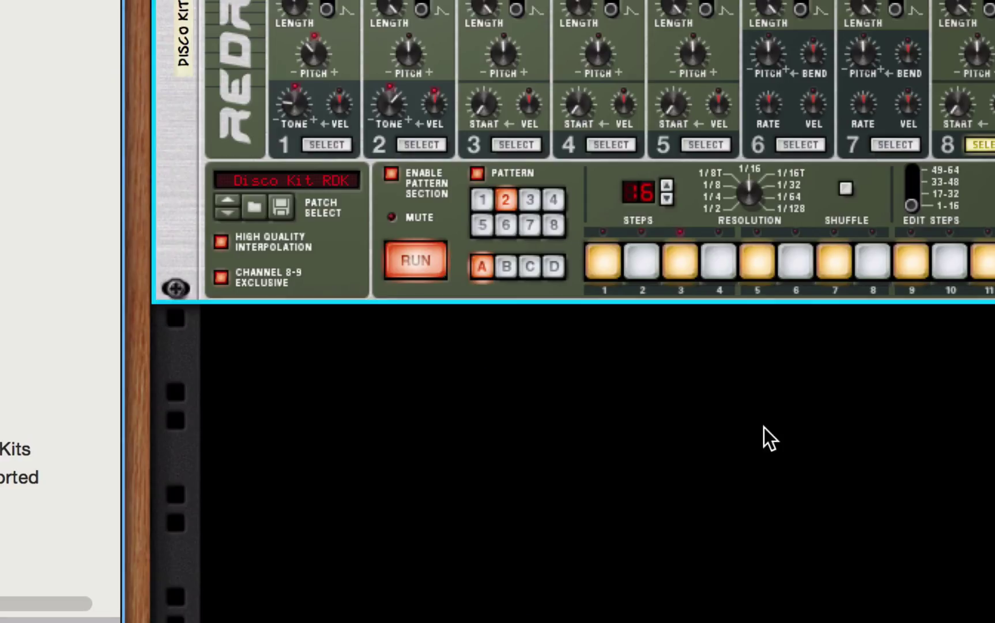
pyautogui.click(421, 248)
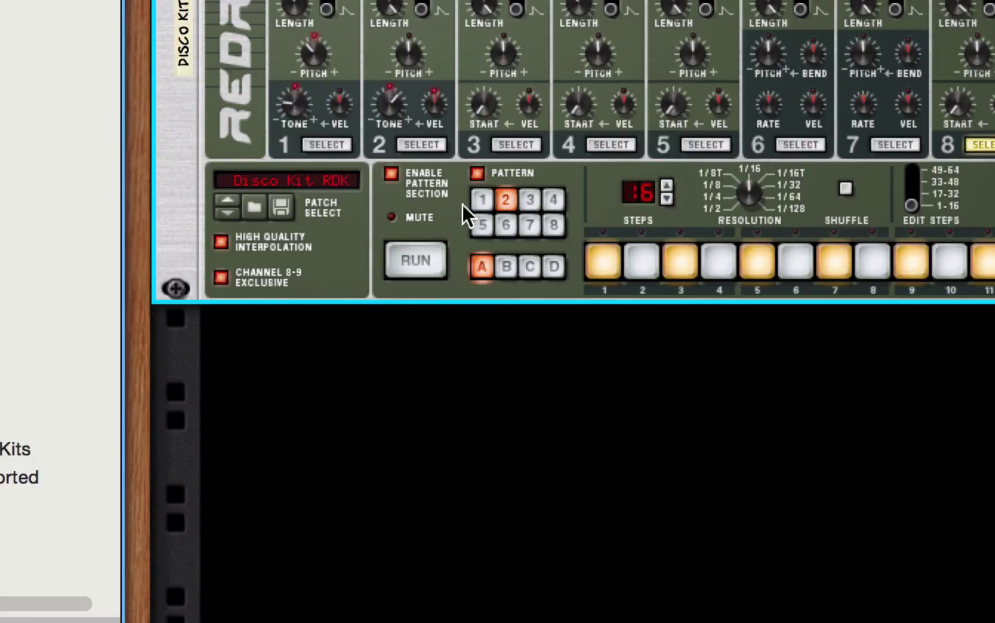
# - Return to pattern A1 and alternate between patterns A1 and A2 during playback to compare them, then stop on A1
pyautogui.click(482, 199)
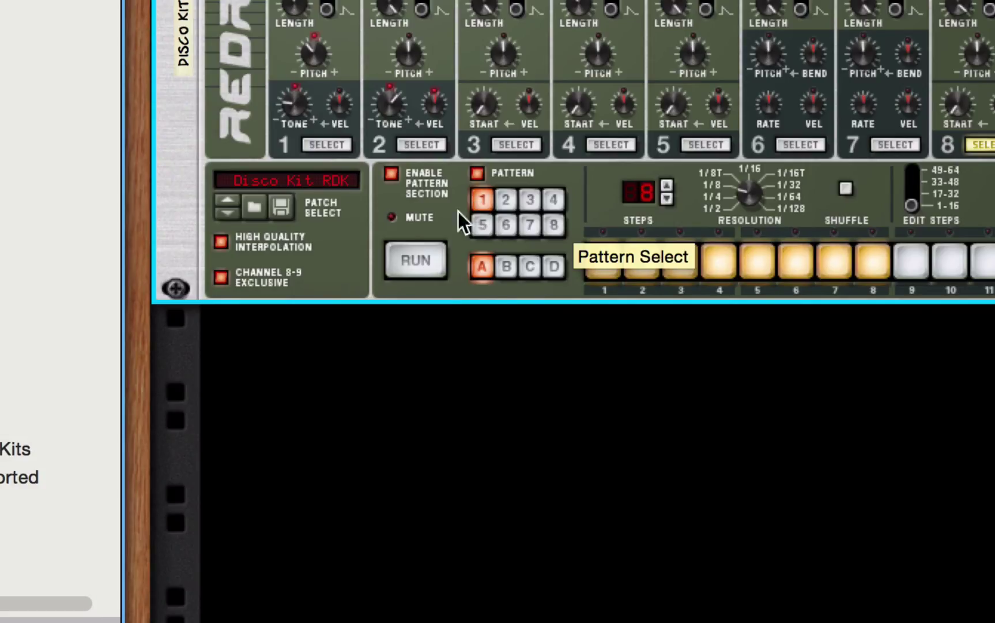
pyautogui.click(415, 266)
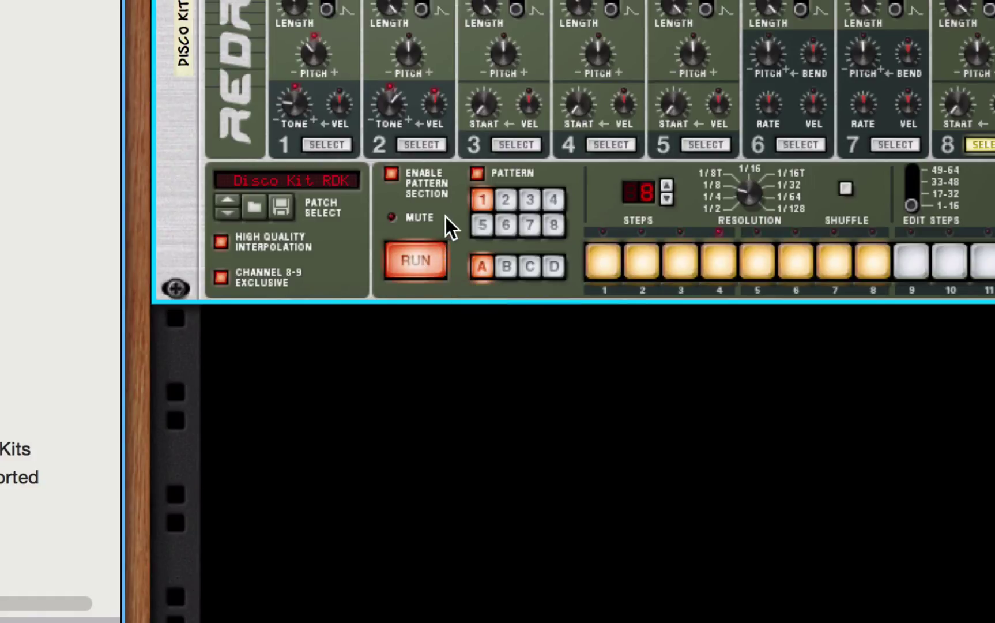
pyautogui.click(505, 201)
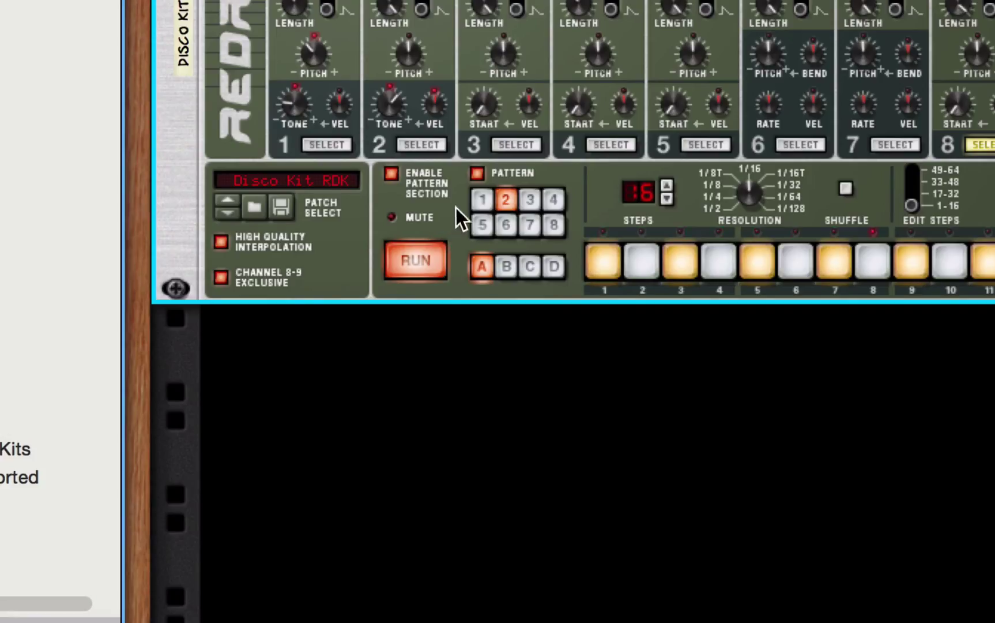
pyautogui.click(478, 197)
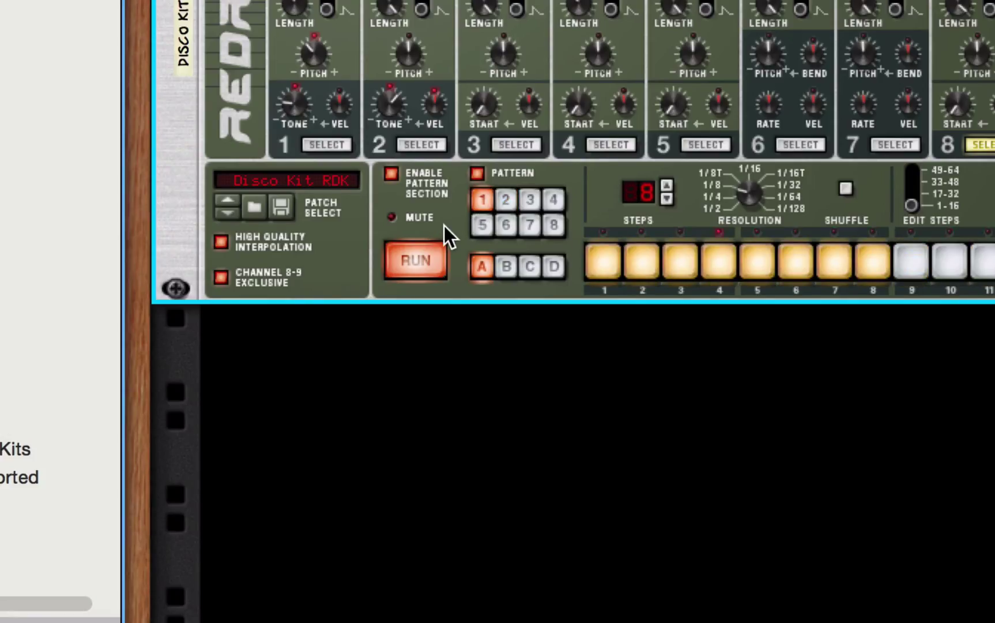
pyautogui.press('space')
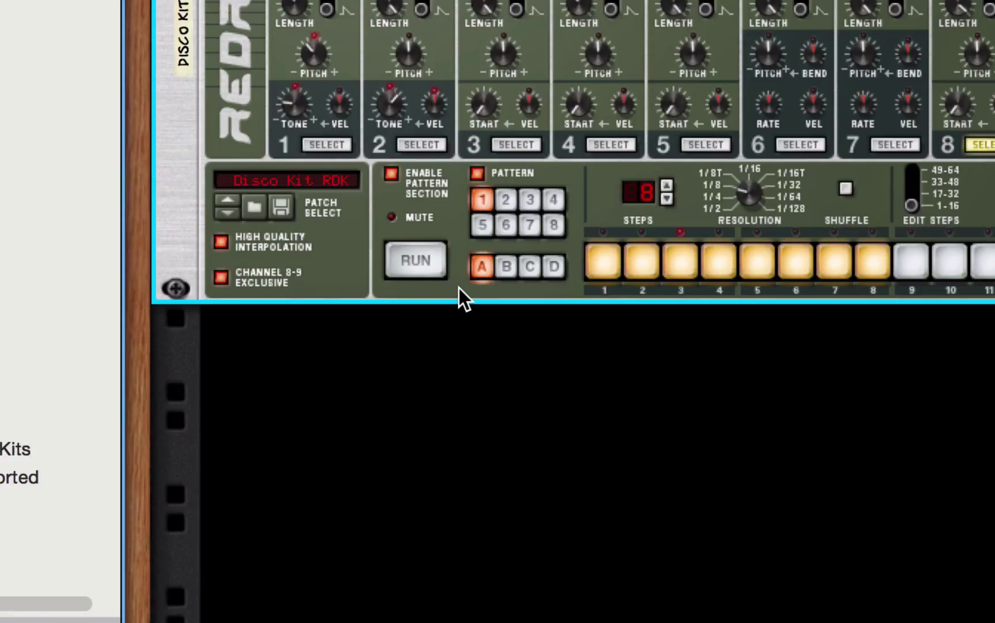
pyautogui.click(419, 255)
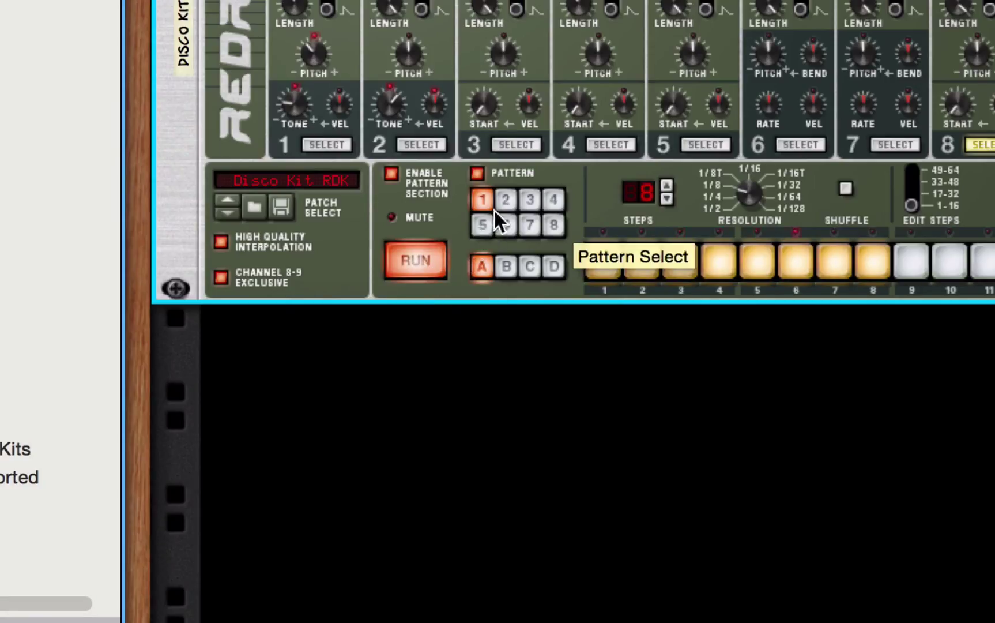
pyautogui.click(504, 198)
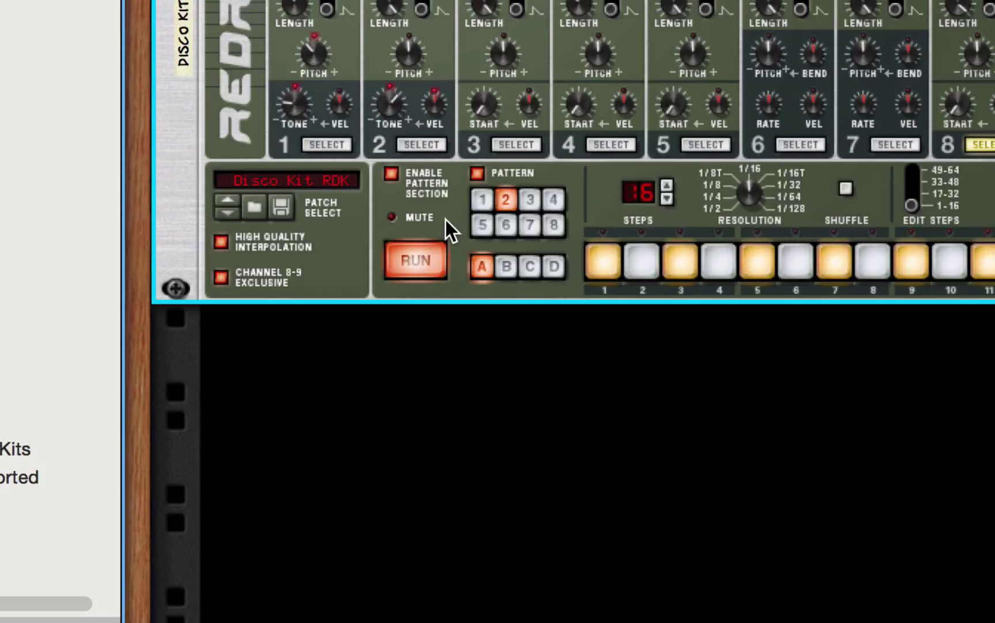
pyautogui.click(482, 198)
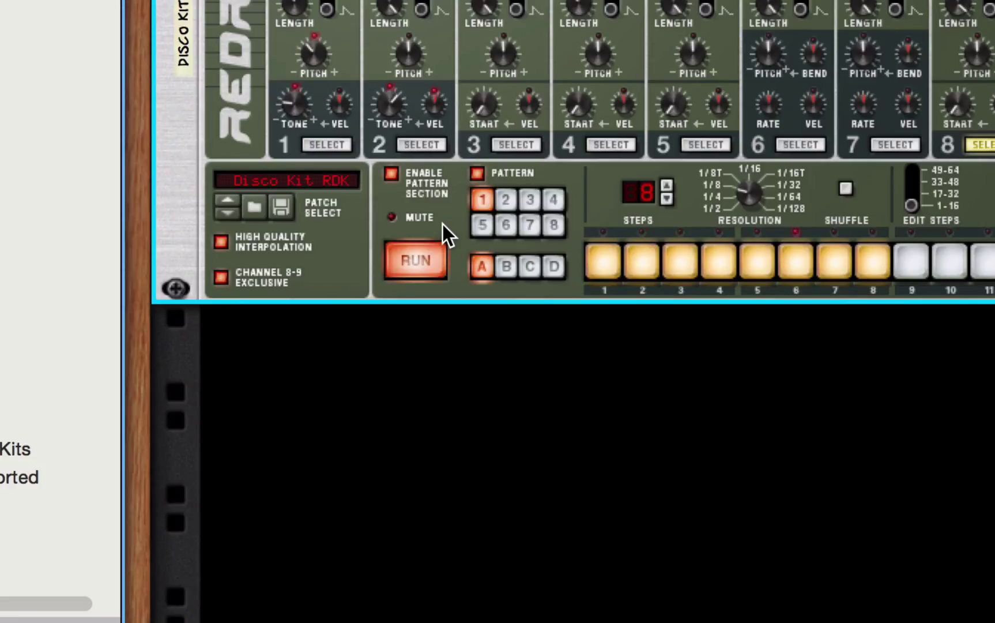
pyautogui.click(422, 261)
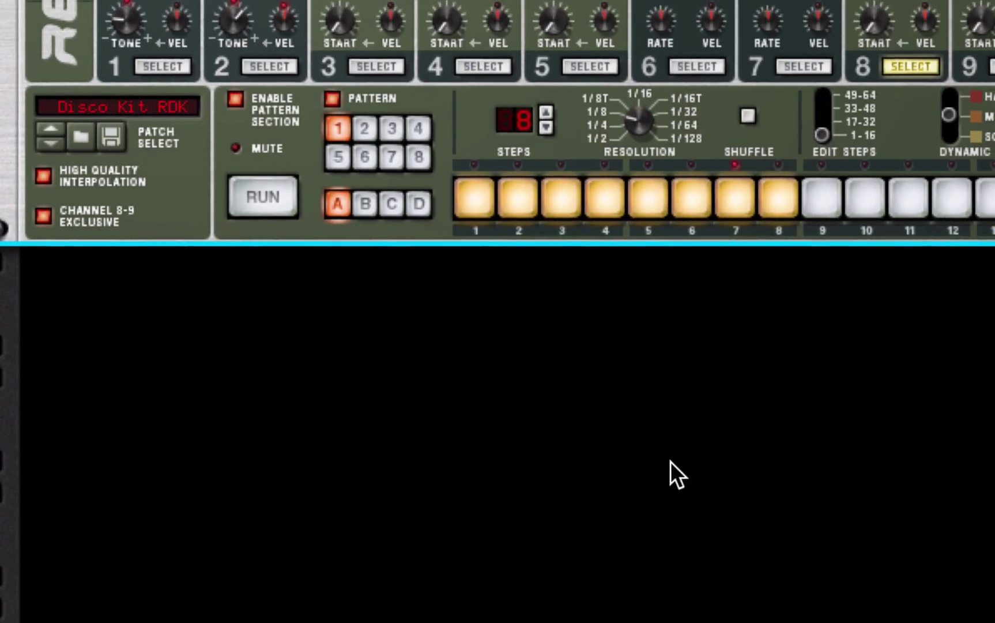
# - Switch to pattern A3, play it briefly, then set its resolution to 1/4 and its length to 4 steps
pyautogui.click(392, 128)
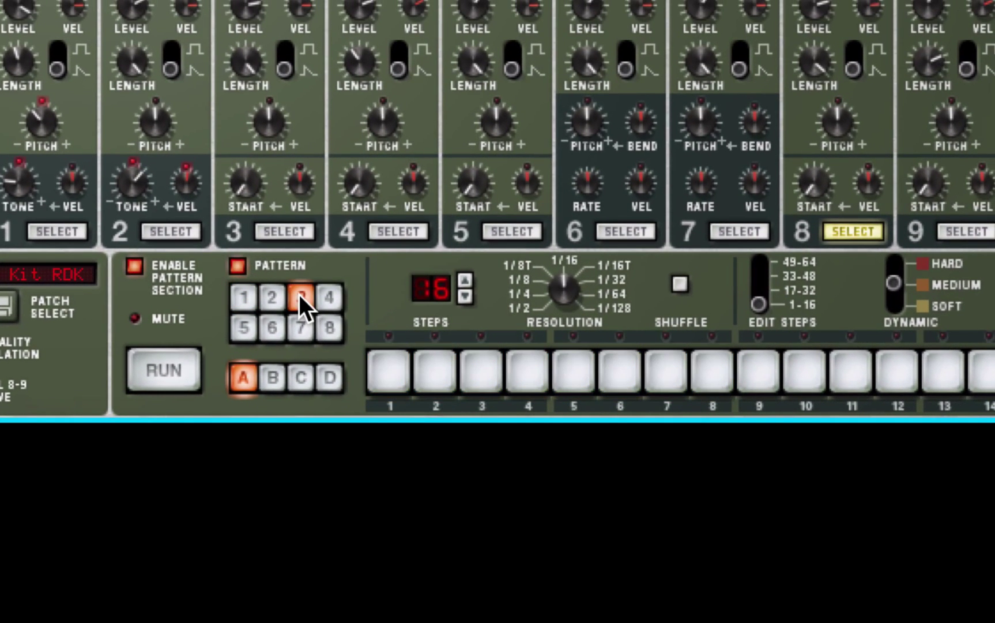
pyautogui.click(175, 366)
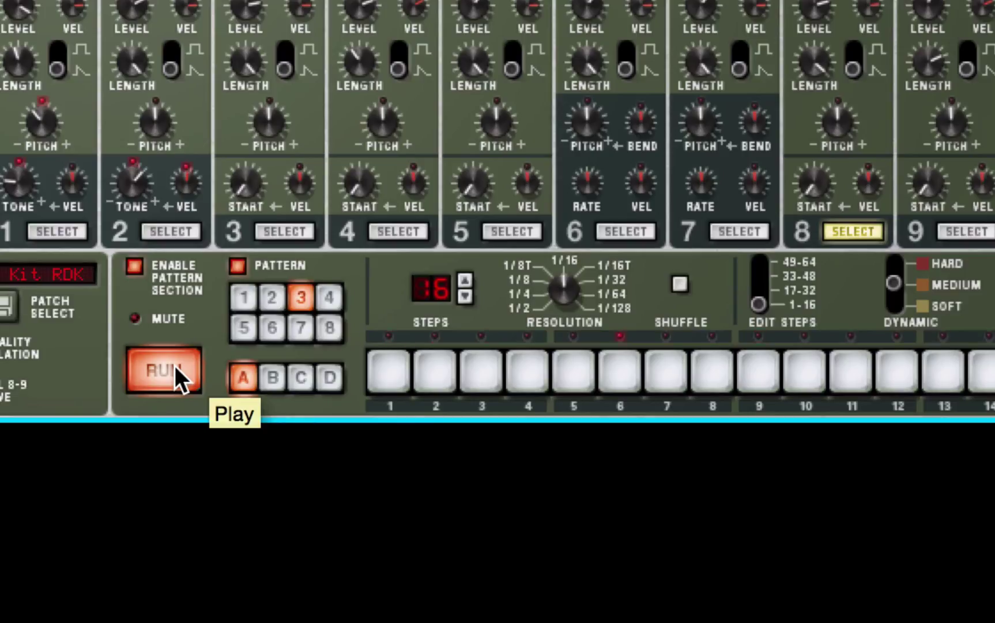
pyautogui.click(174, 365)
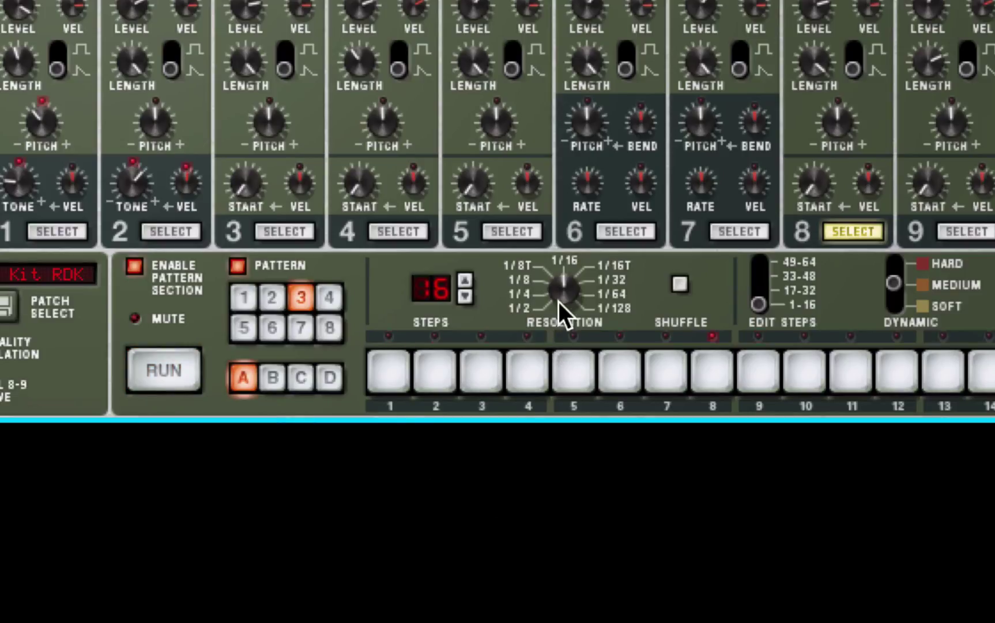
pyautogui.moveTo(561, 287); pyautogui.dragTo(554, 329)
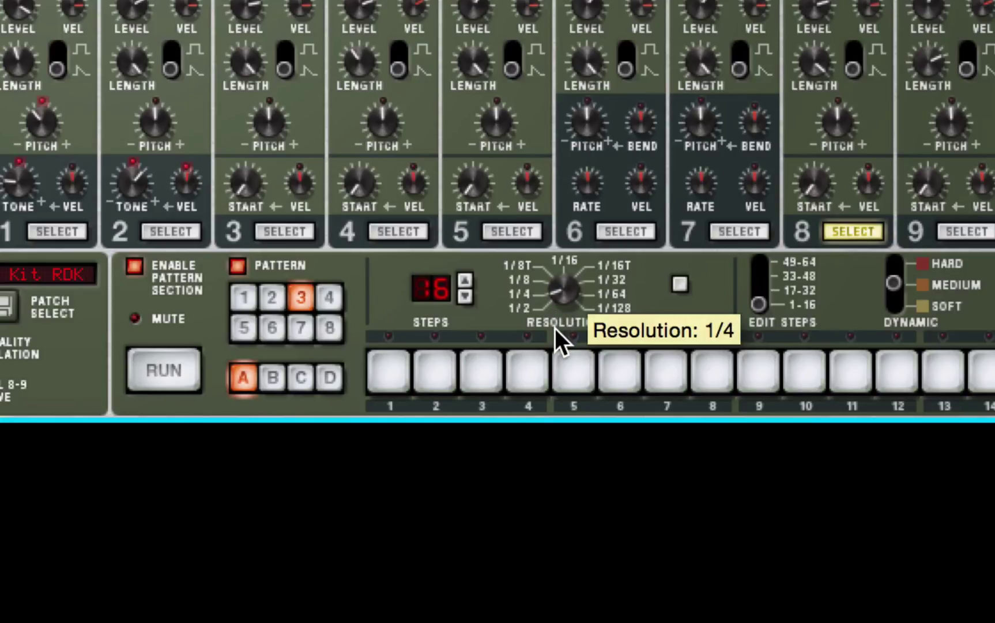
pyautogui.click(464, 296)
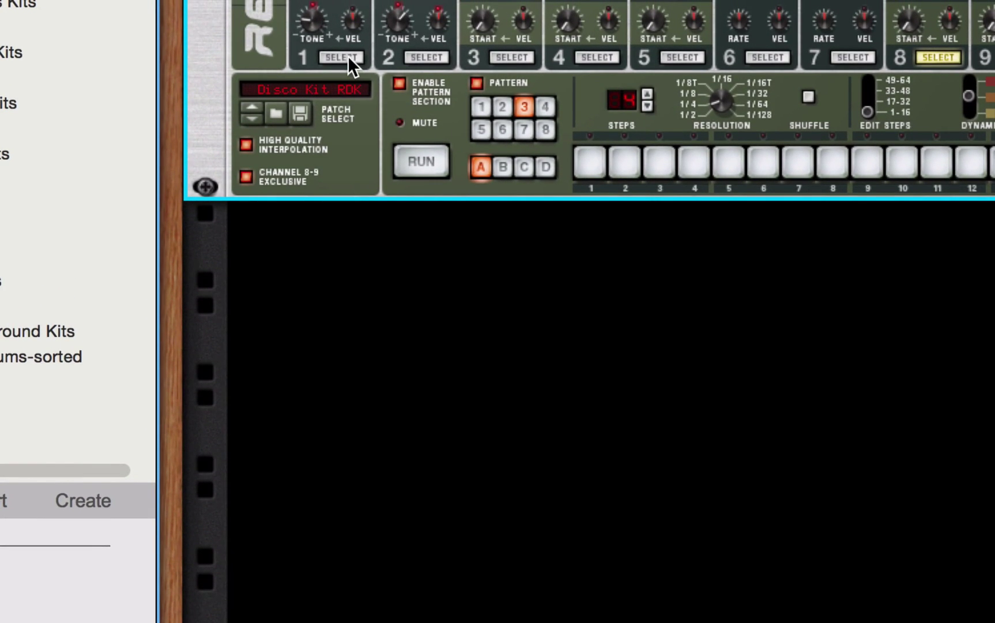
# - Program drum 1, the bass drum, on steps 1 and 3 of pattern A3, and play it to check
pyautogui.click(342, 57)
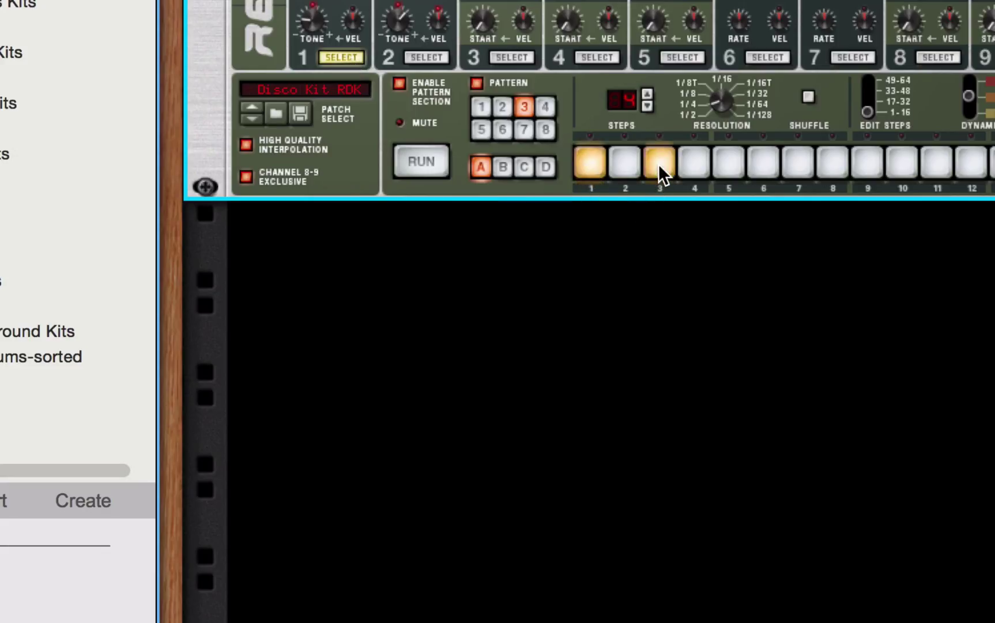
pyautogui.click(426, 164)
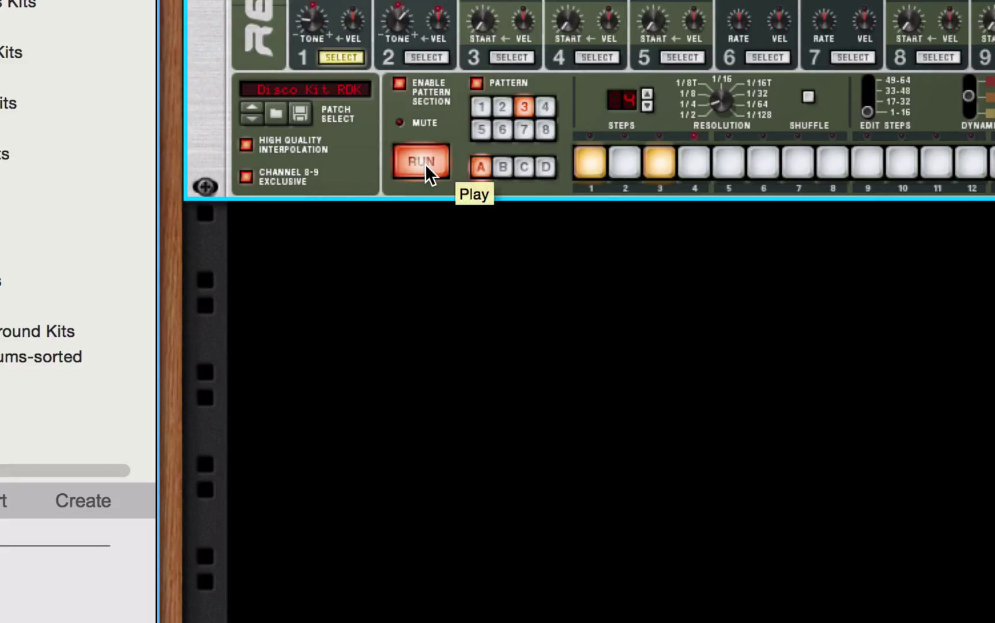
pyautogui.click(426, 165)
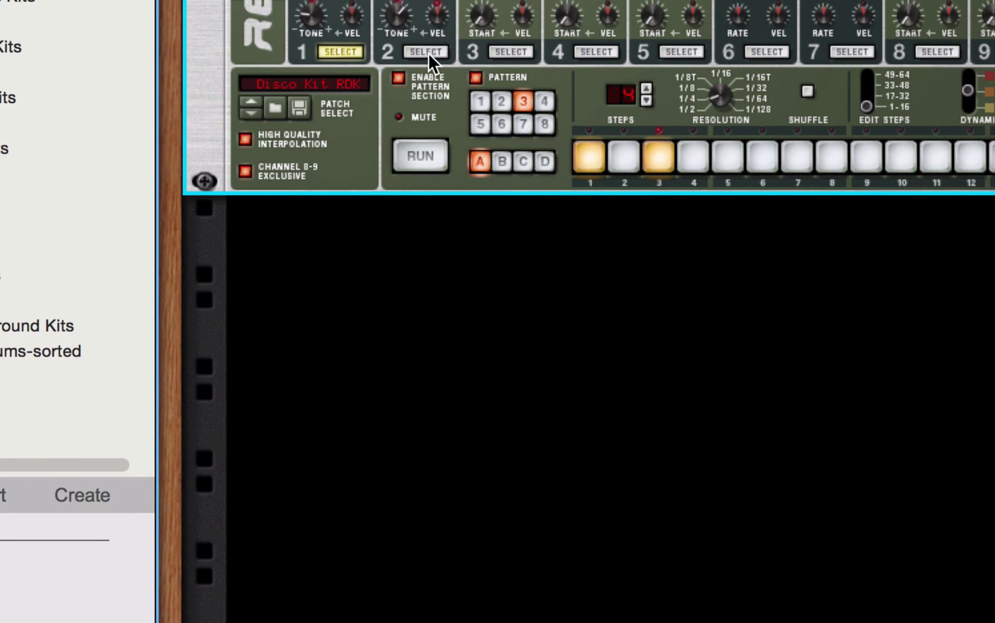
# - Program drum 2, the snare, on steps 2 and 4 of pattern A3, and play it to check
pyautogui.click(428, 52)
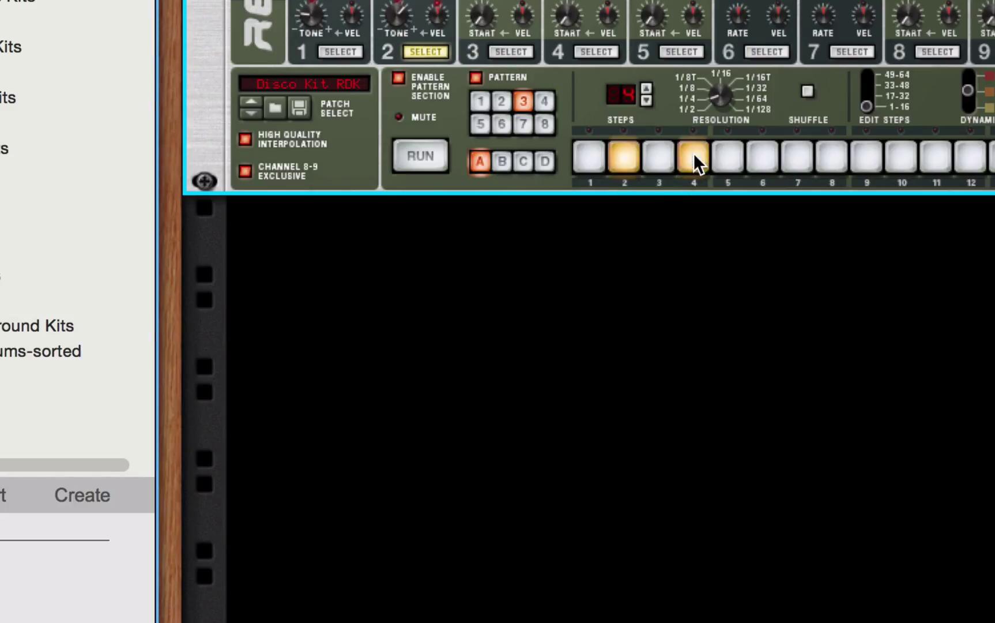
pyautogui.click(426, 157)
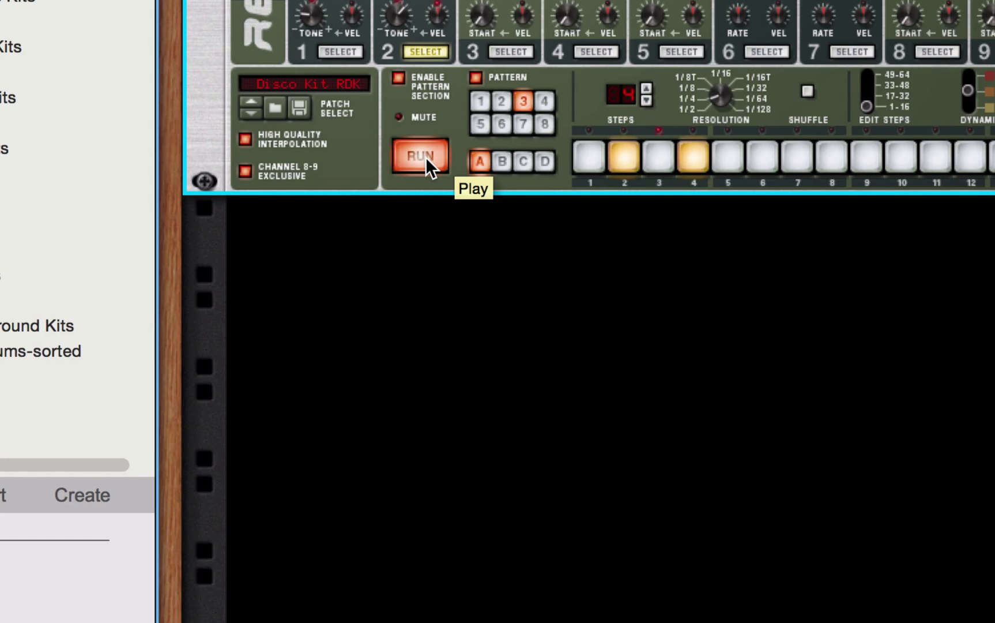
pyautogui.click(425, 157)
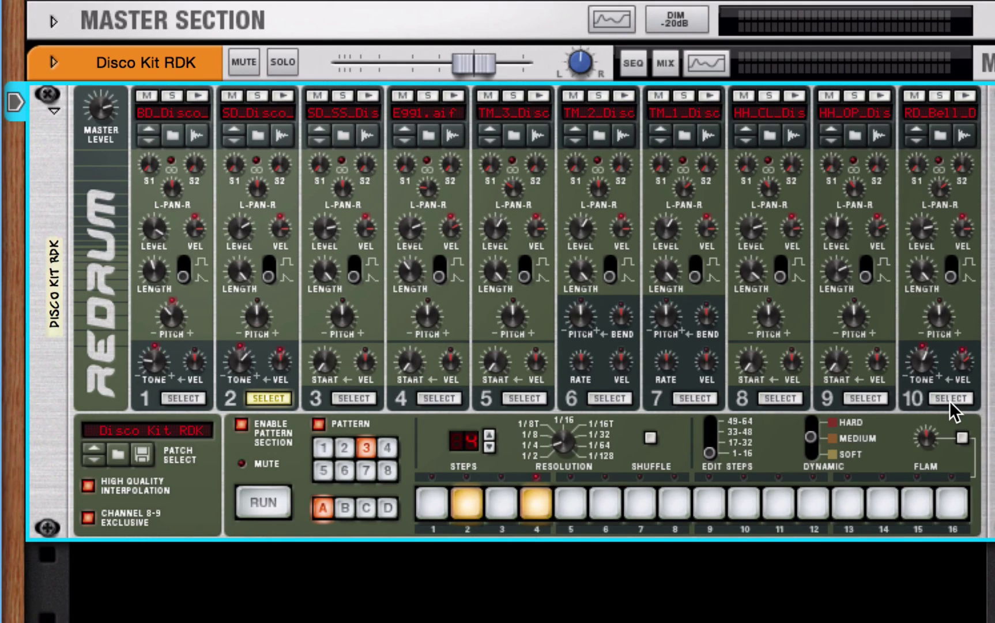
# - Program drum 10, the ride bell, on steps 1 to 4 of pattern A3, and start playback
pyautogui.click(949, 398)
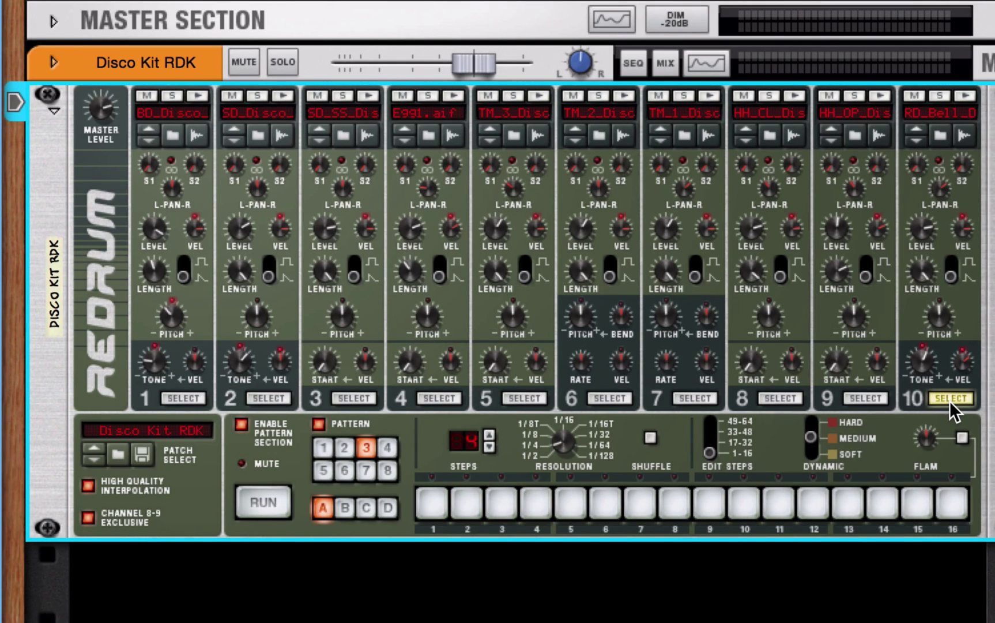
pyautogui.click(432, 504)
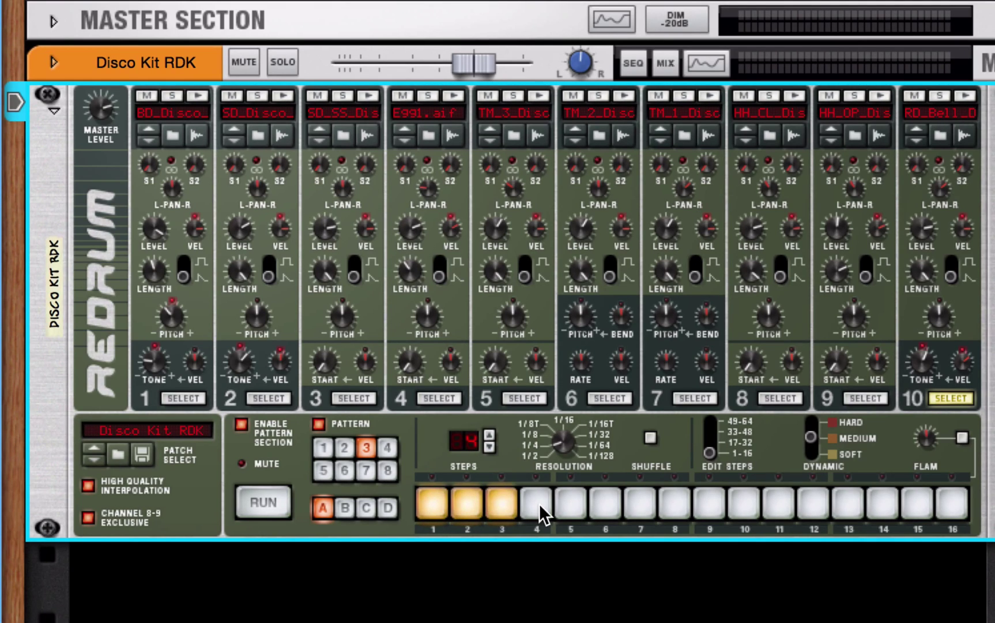
pyautogui.click(270, 503)
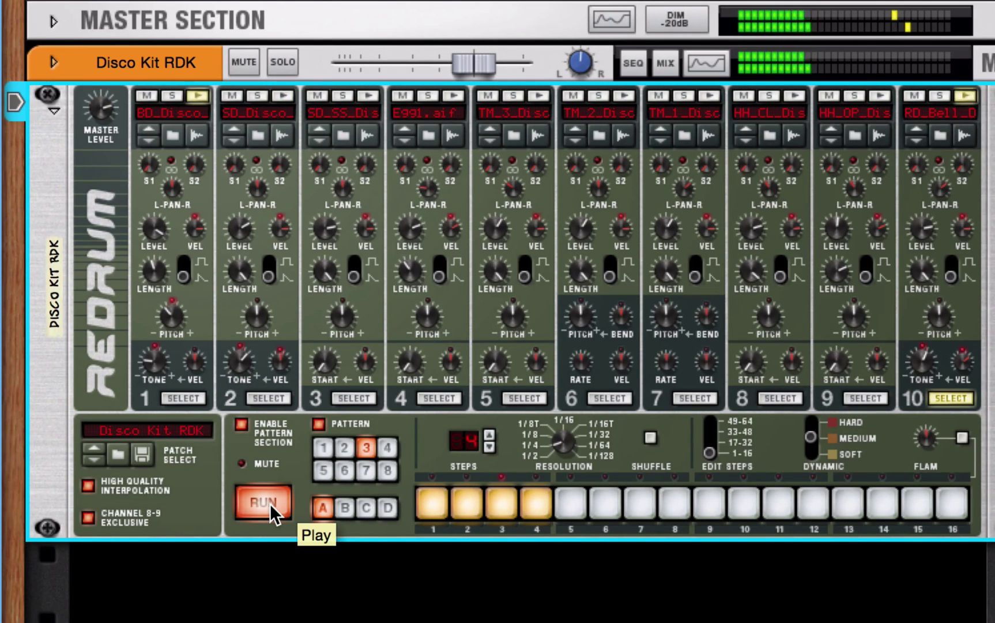
# - Compare the patterns during playback by switching to A1, A2 and back to A3, then stop on A3
pyautogui.click(318, 443)
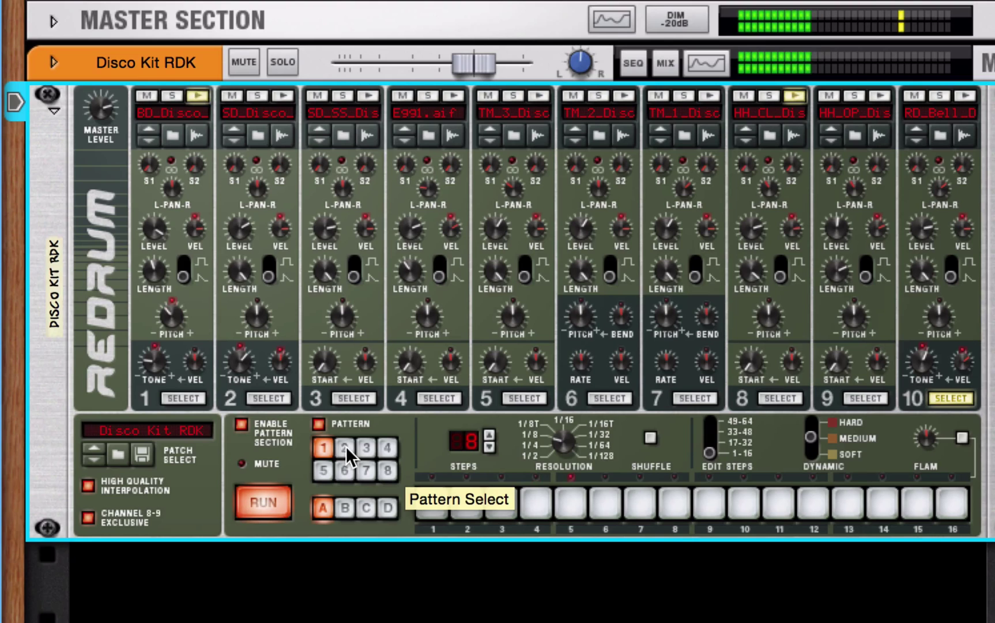
pyautogui.click(344, 446)
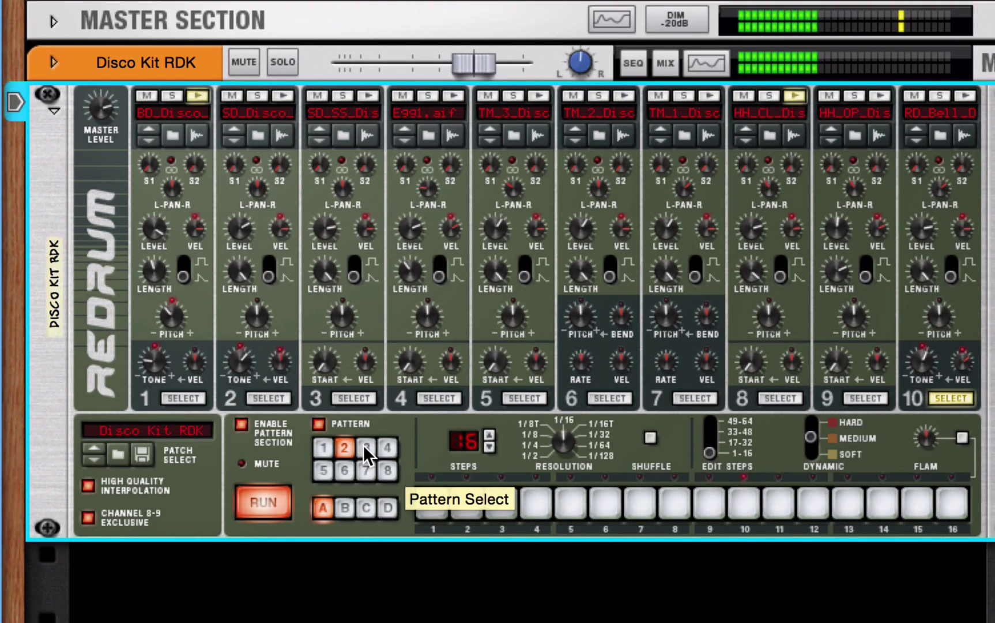
pyautogui.click(363, 445)
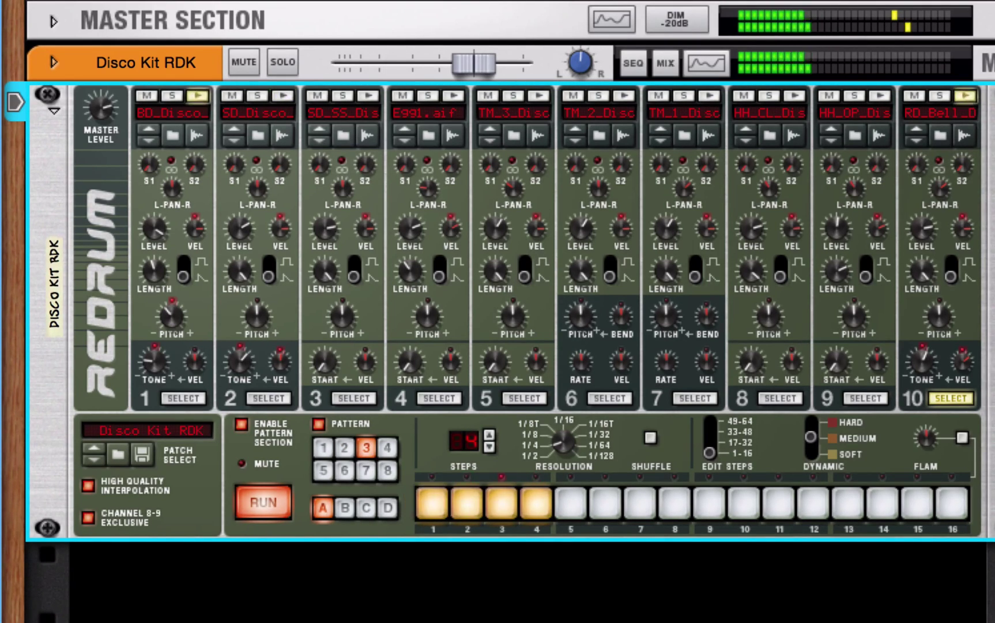
pyautogui.click(268, 505)
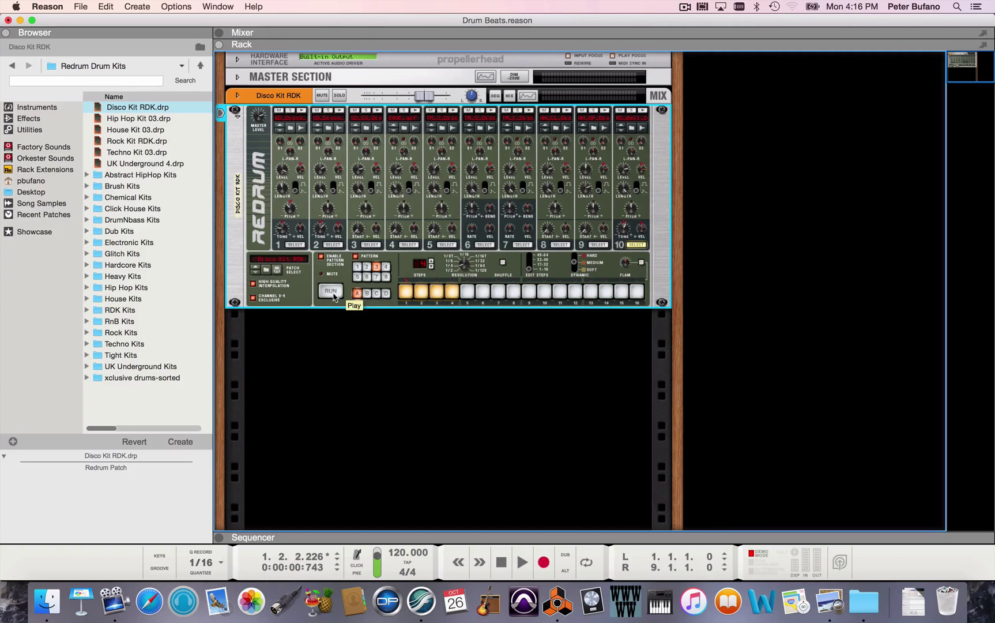